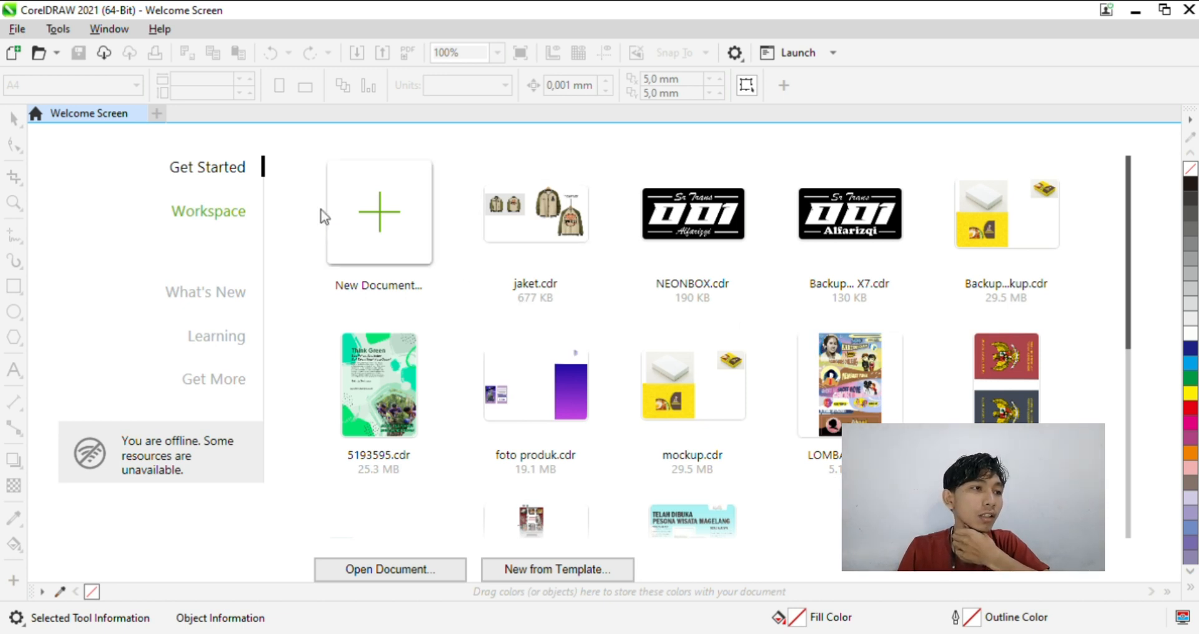
left_click(228, 215)
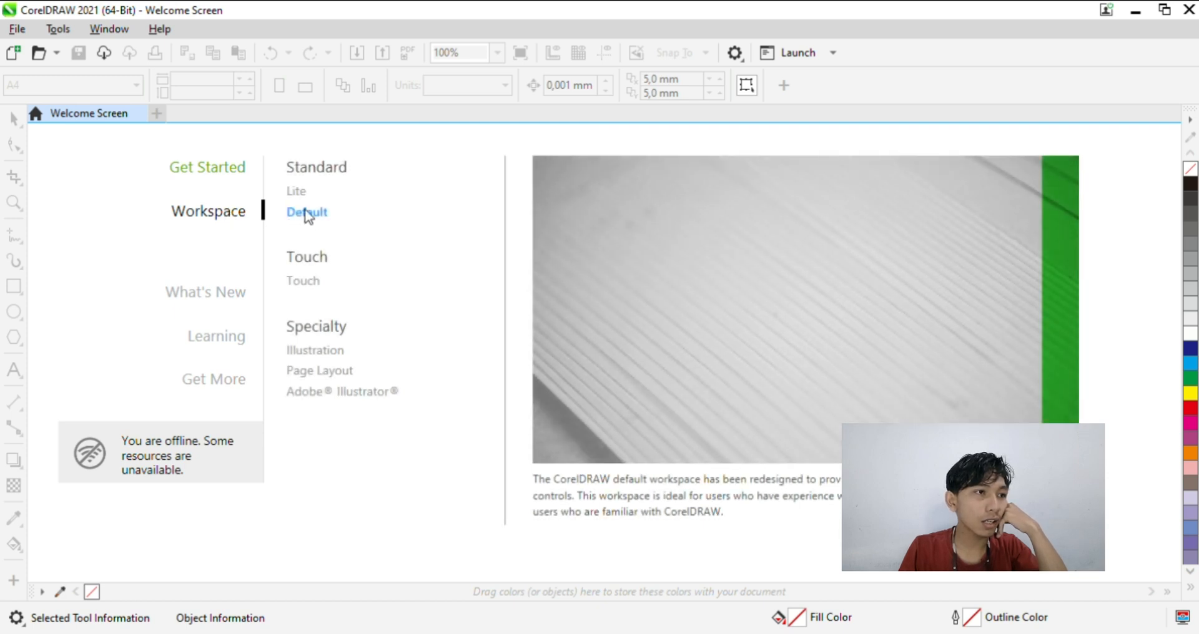
mouse_move(276, 192)
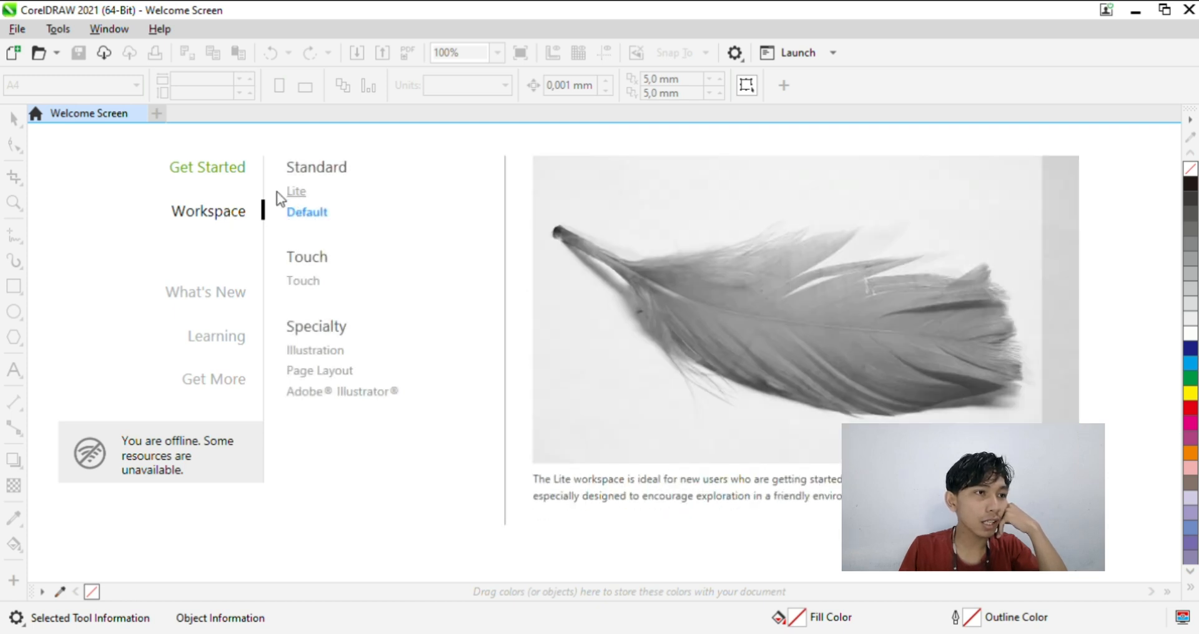
left_click(209, 170)
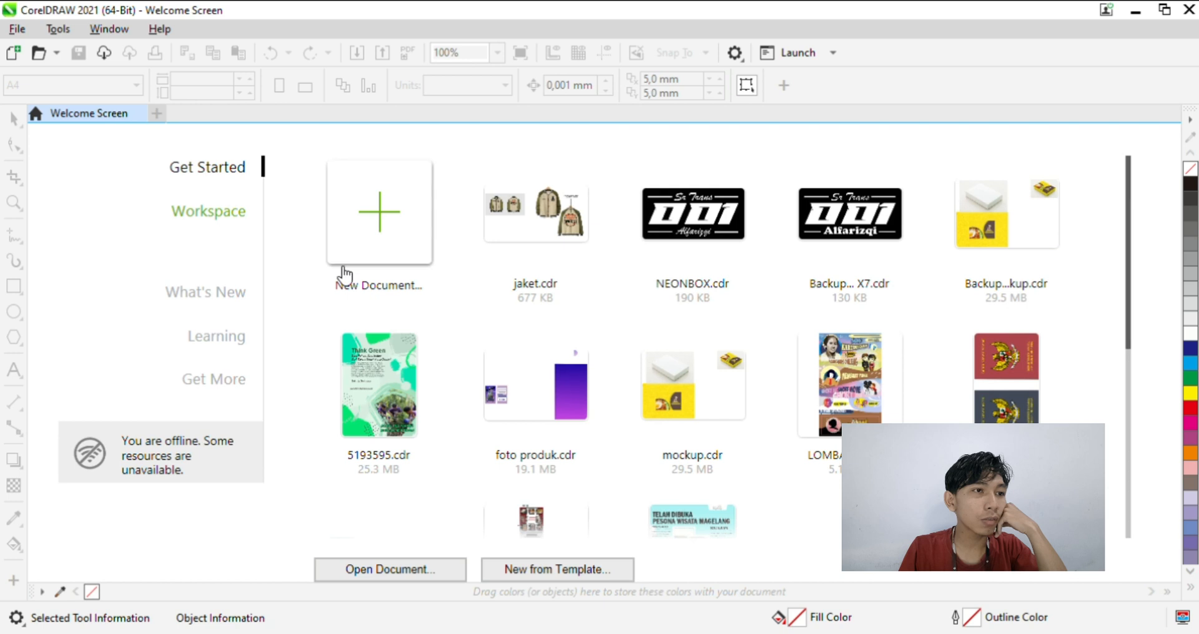
Create a new document named "Belajar coreldraw" with a portrait page of 21 × 29.7 cm.
left_click(373, 248)
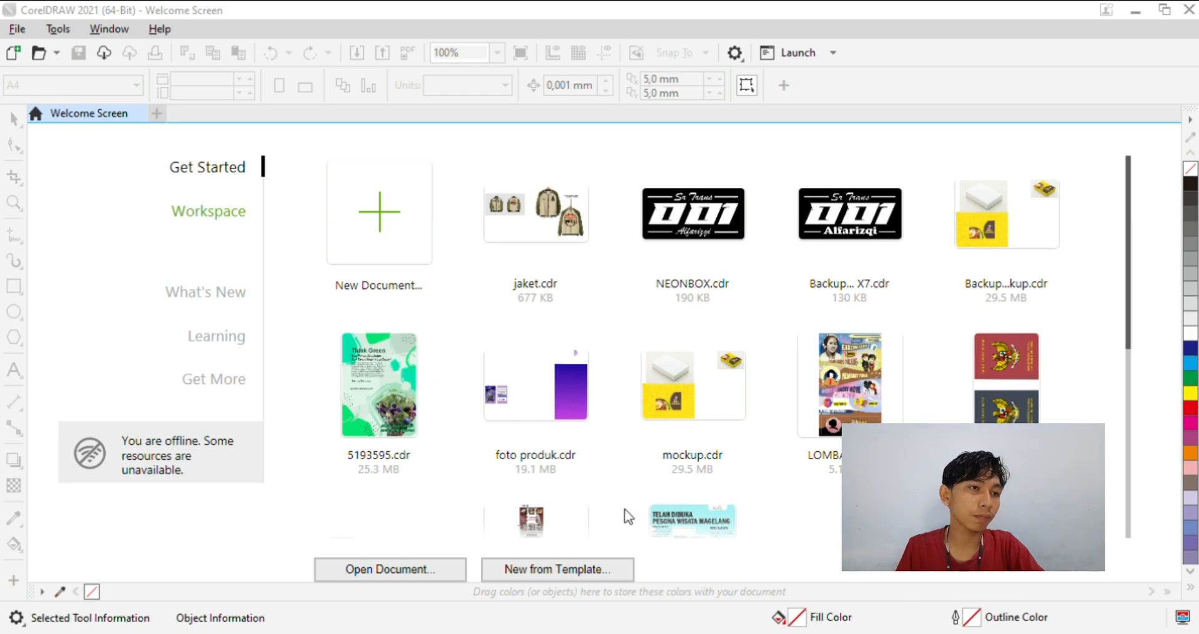
left_click(672, 500)
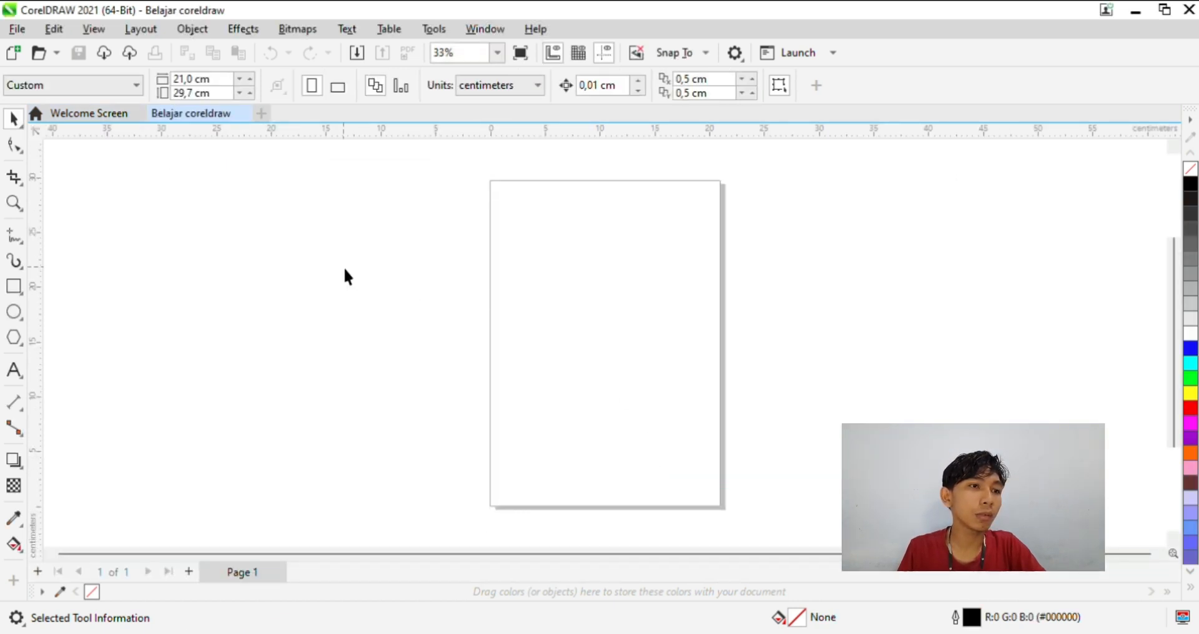
scroll(684, 345, "up", 1)
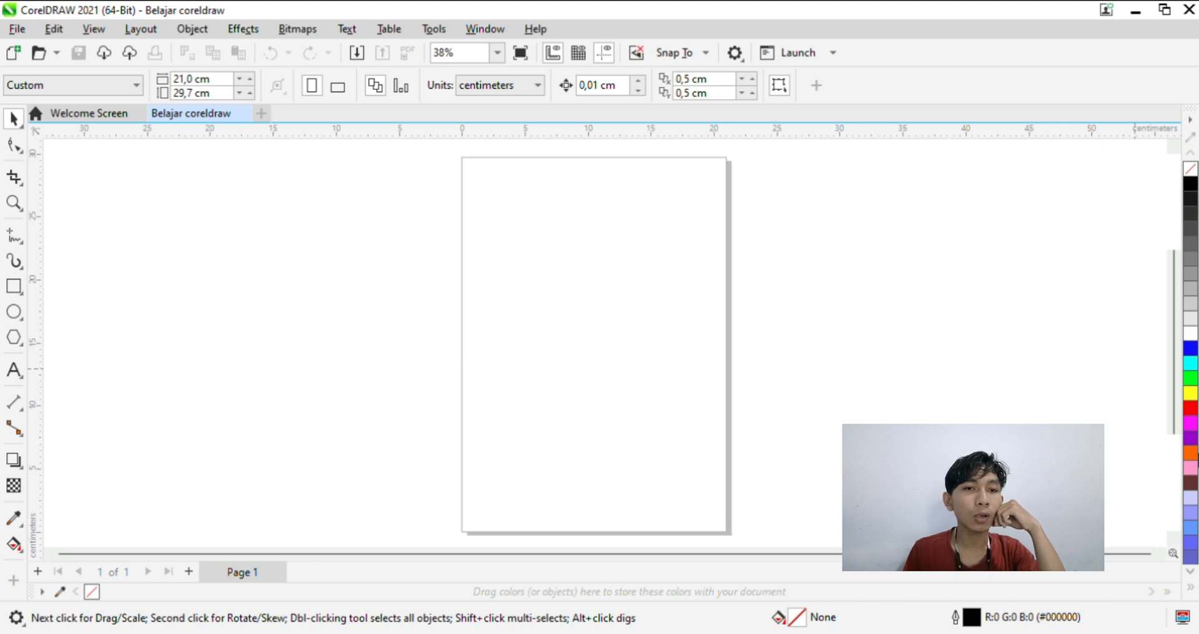
Add two pages after Page 1, switch through all three pages and return to Page 1.
left_click(188, 575)
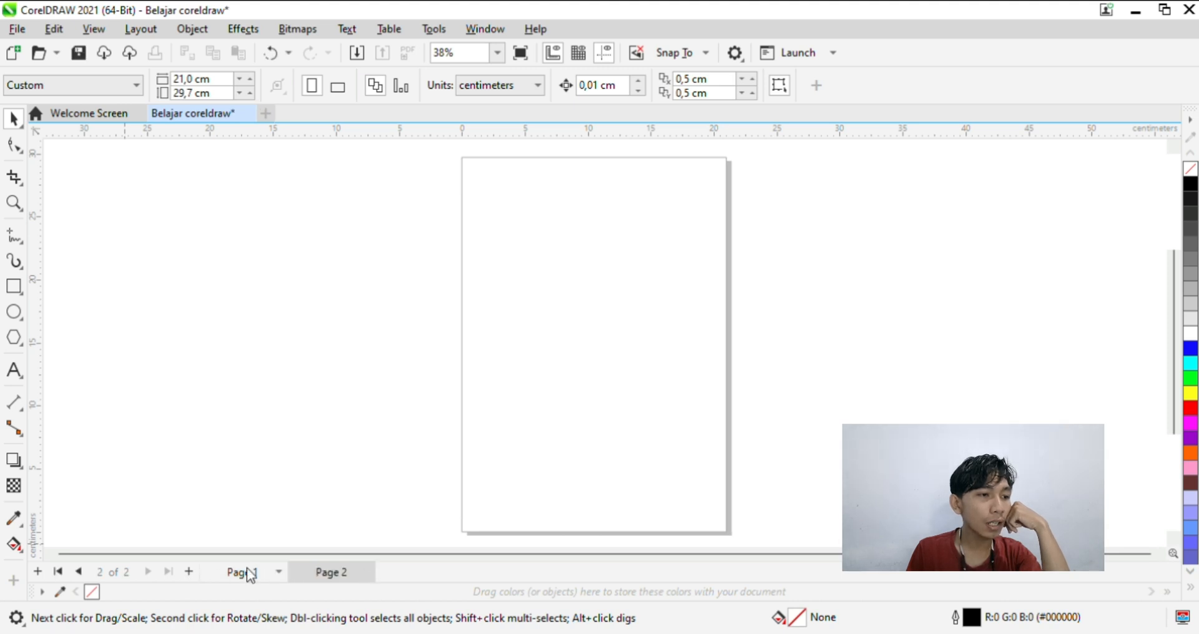
left_click(189, 572)
left_click(249, 569)
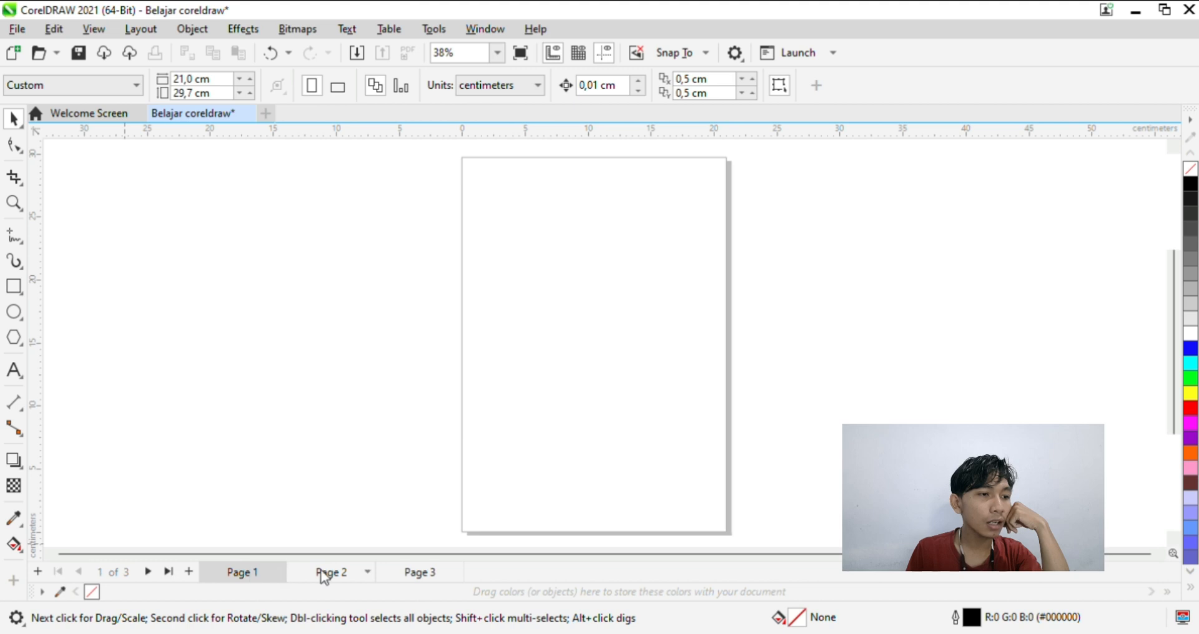
left_click(329, 573)
left_click(407, 573)
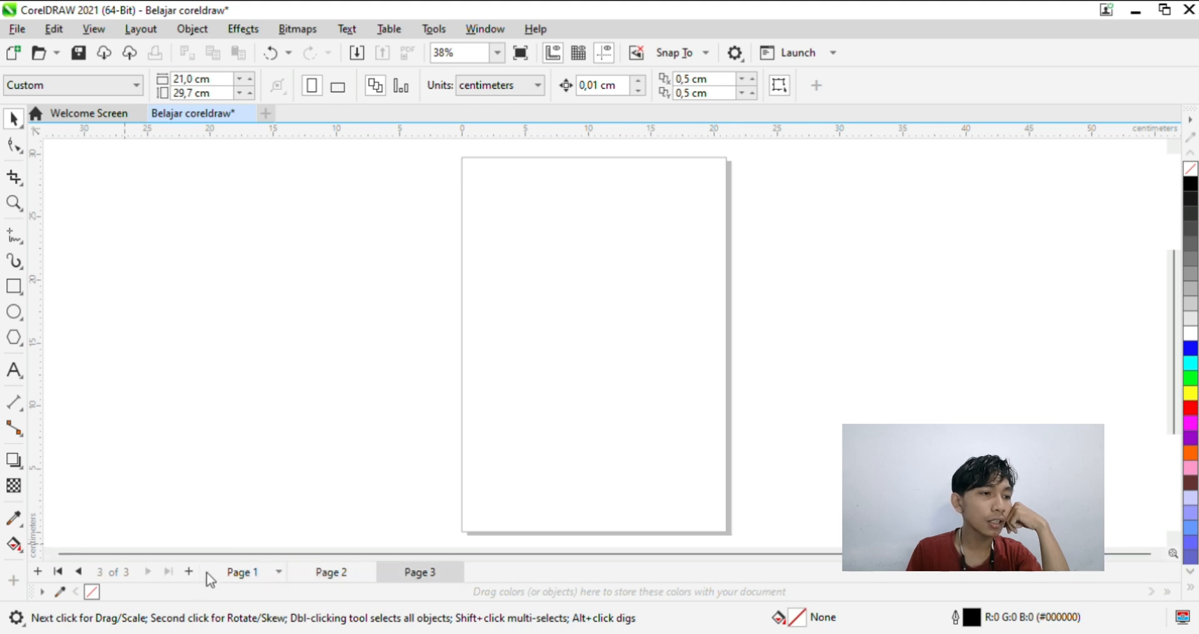
left_click(248, 575)
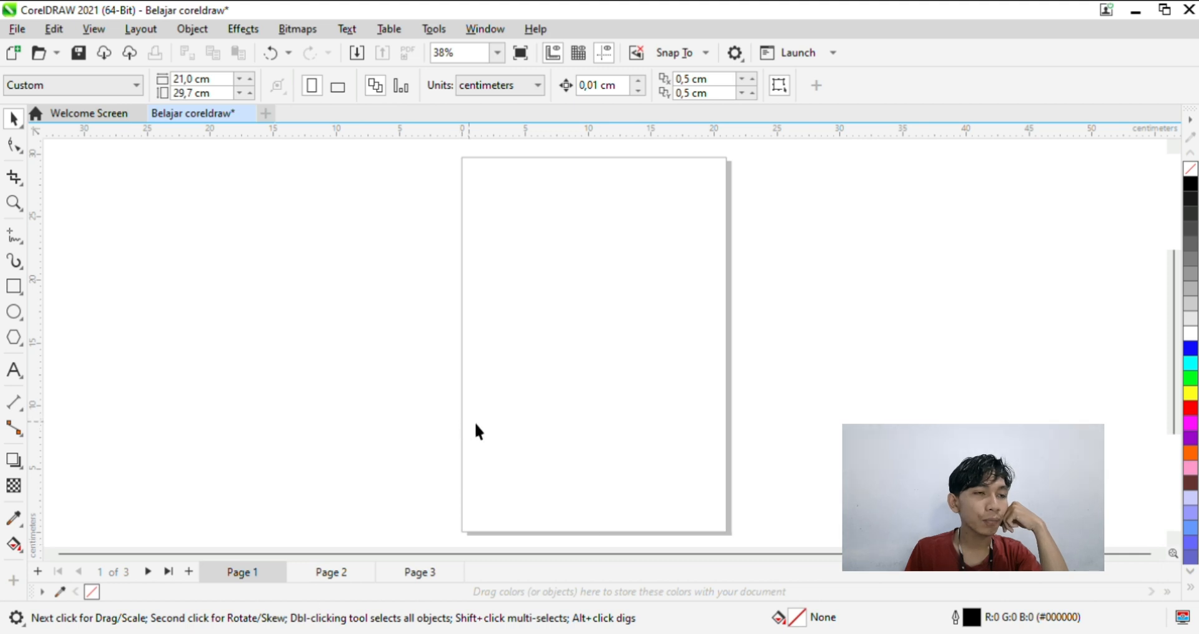
double_click(965, 616)
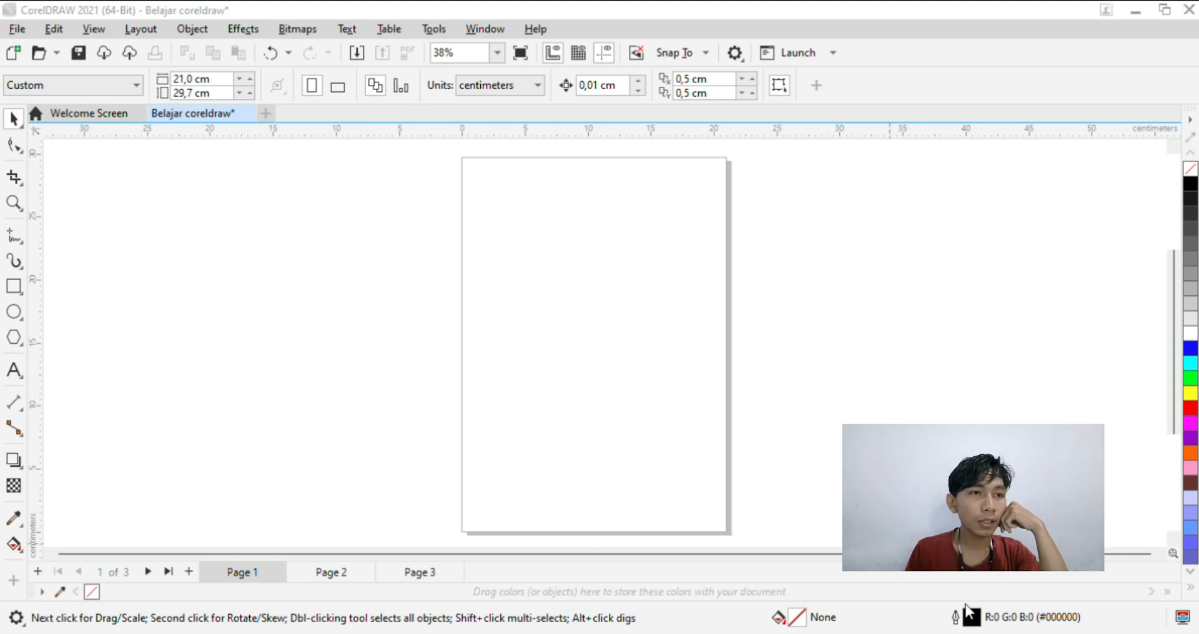
left_click(739, 191)
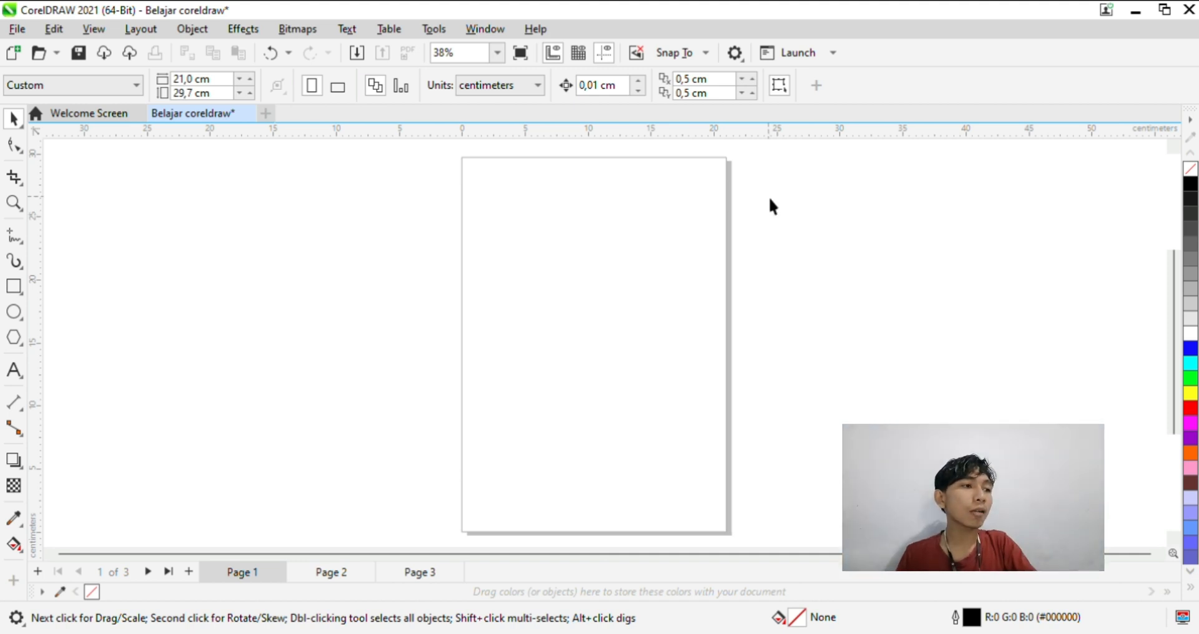
Draw a rectangle about 18.8 × 11.6 cm overlapping the page's left edge and fill it with blue.
left_click(14, 288)
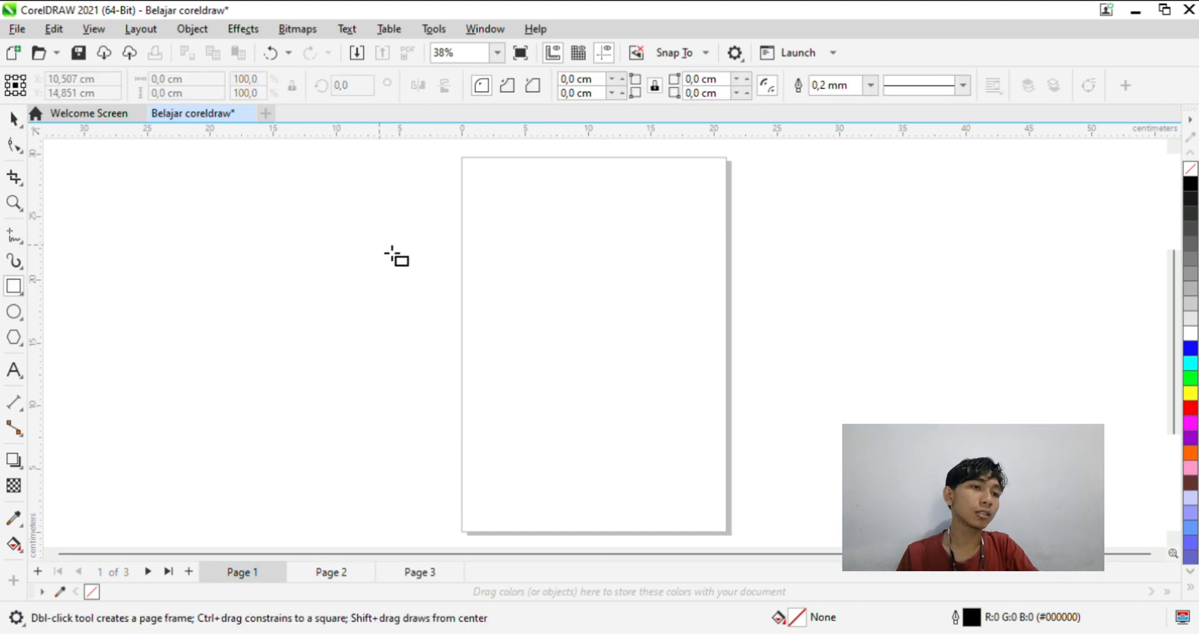
left_click_drag(420, 225, 660, 376)
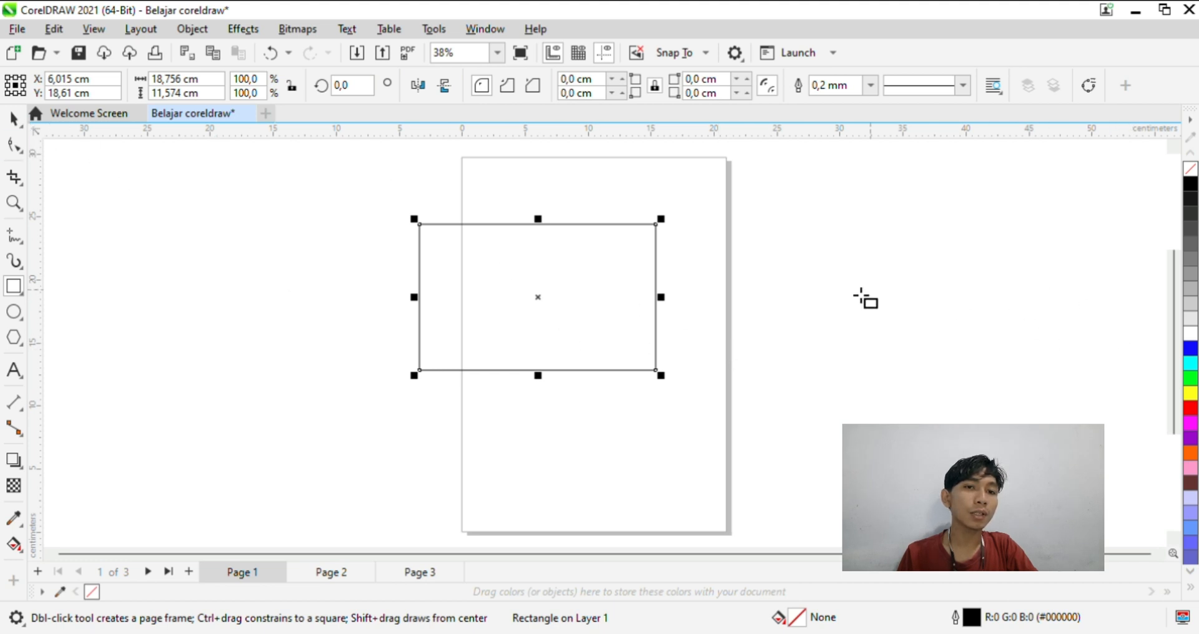
left_click(1194, 351)
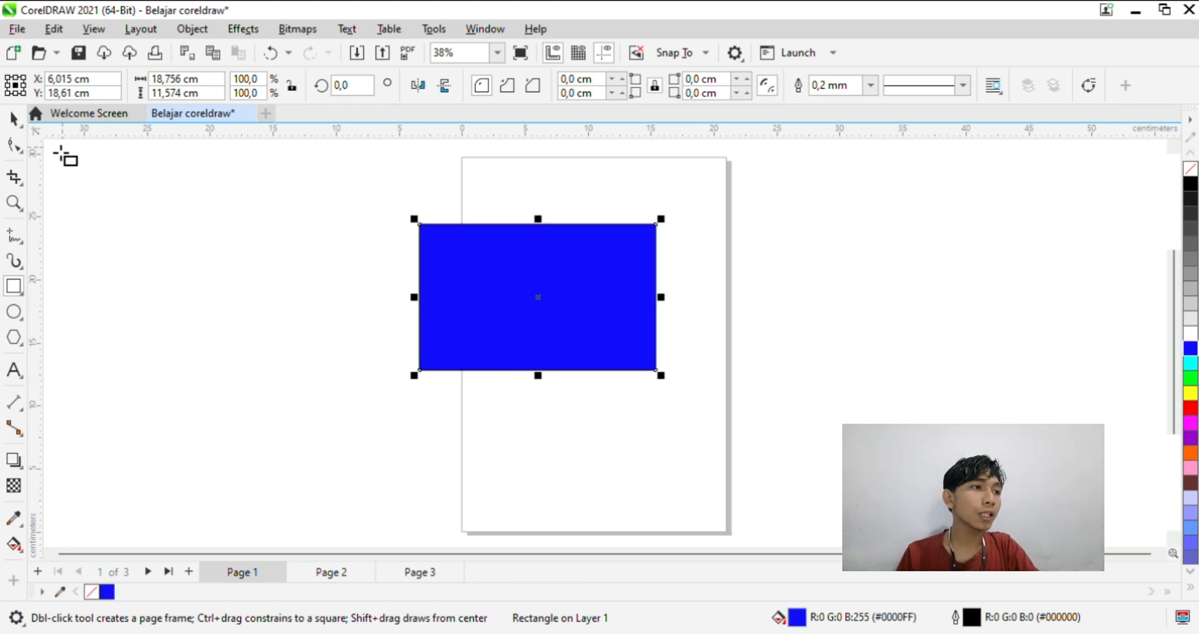
Move the blue rectangle off the right side of the page and back onto it.
left_click(14, 119)
left_click_drag(530, 297, 907, 269)
left_click_drag(890, 258, 568, 312)
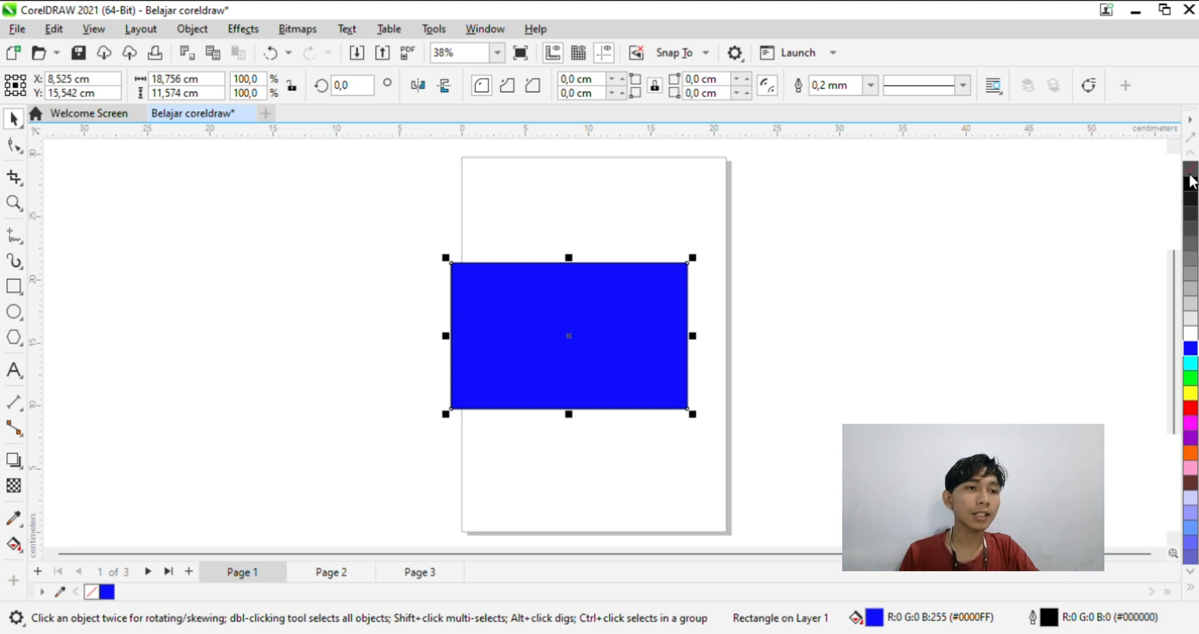
Remove the rectangle's outline and shift the rectangle toward the page's right edge.
right_click(1190, 170)
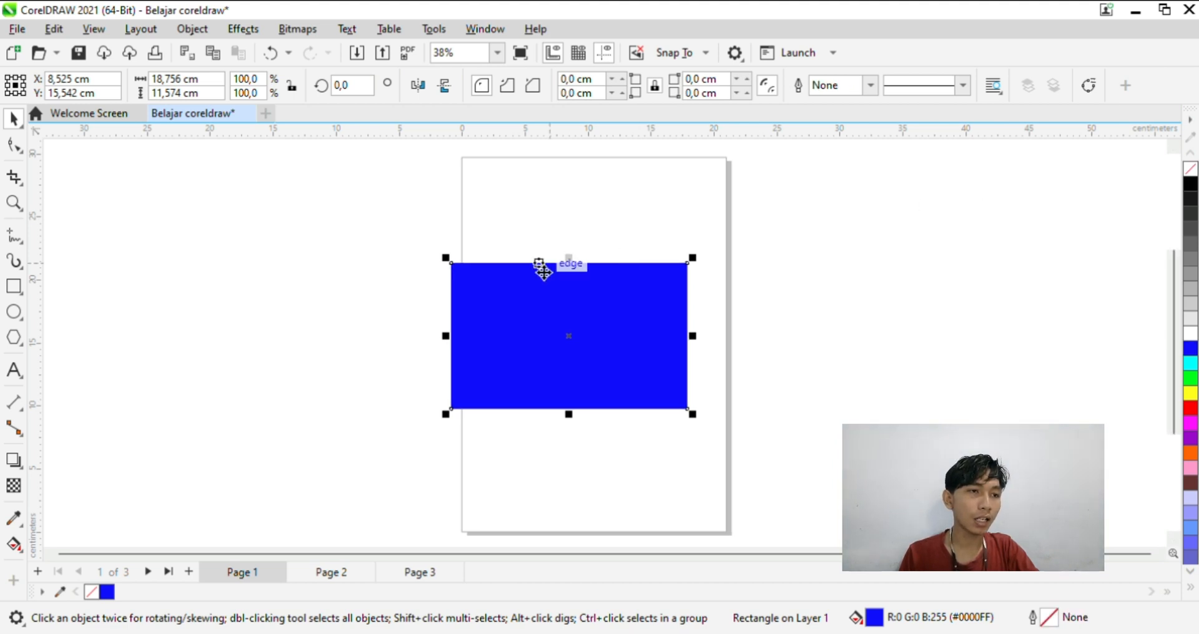
left_click_drag(561, 298, 552, 263)
left_click_drag(597, 319, 668, 333)
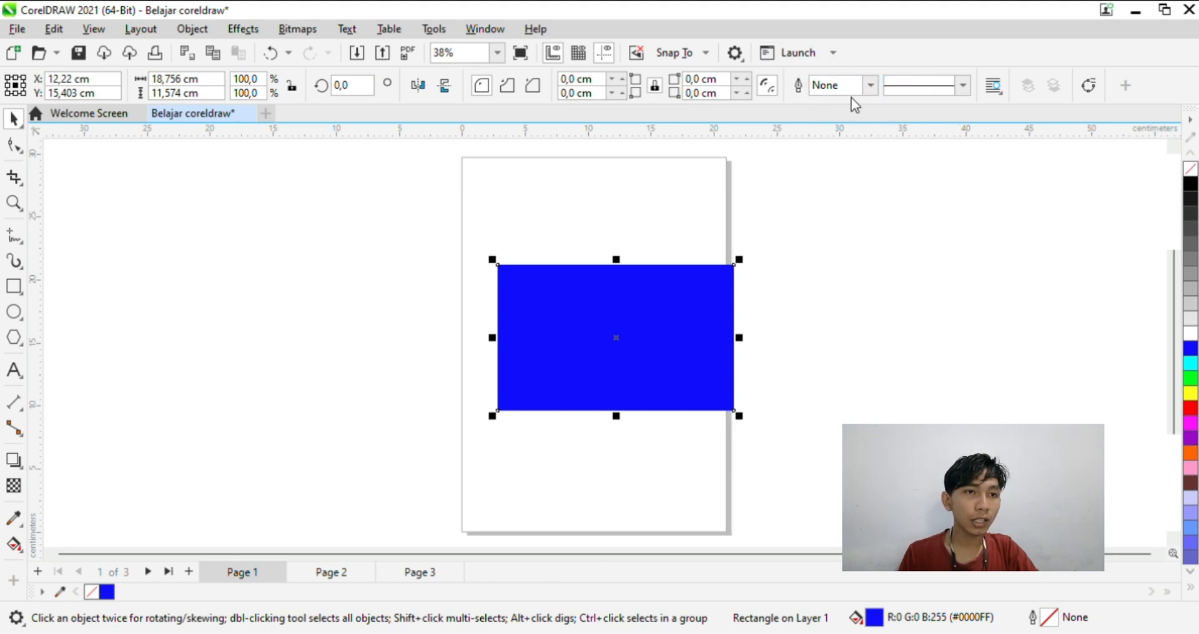
Set the rectangle's outline width to 3 mm, reposition it across the page's left edge and deselect it.
left_click(871, 88)
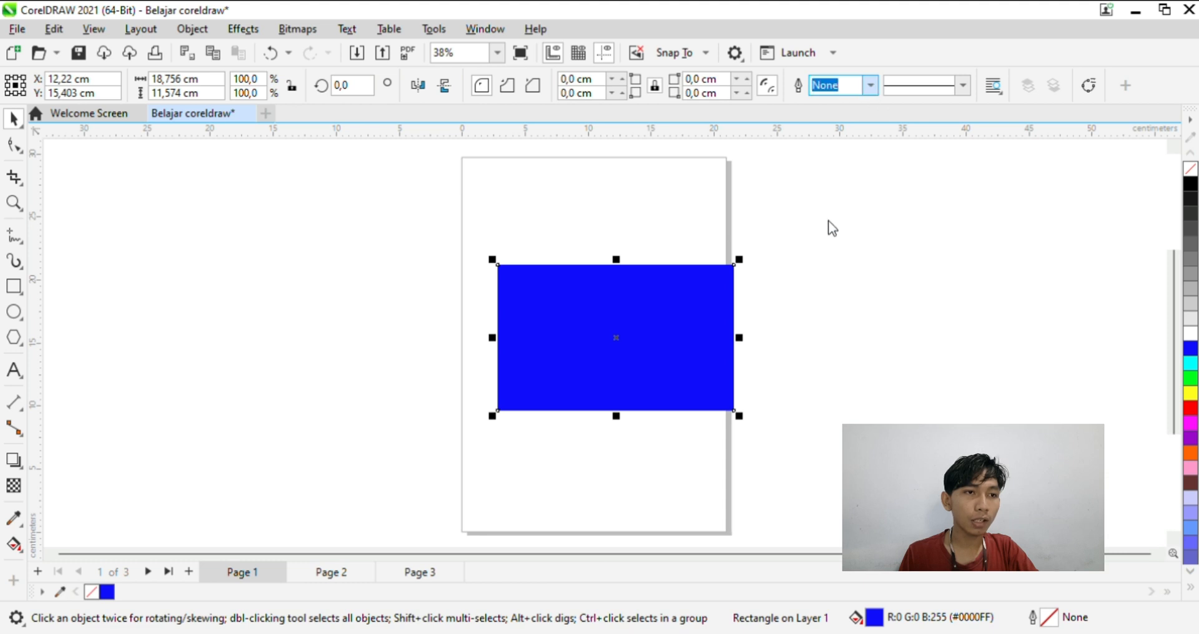
type("3")
key("Return")
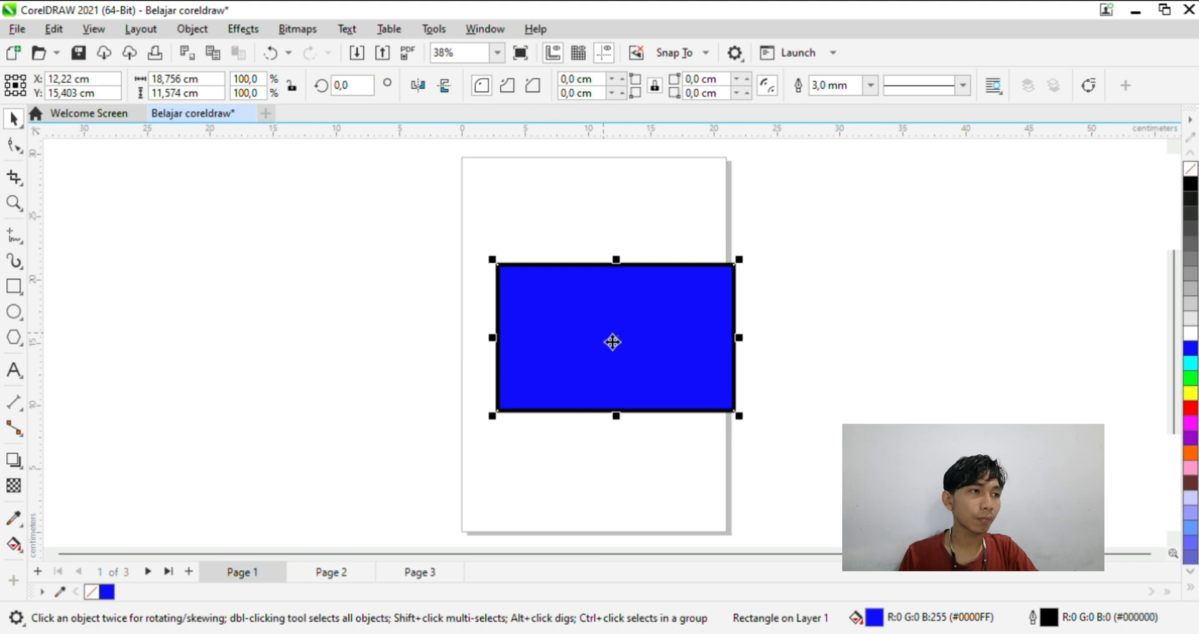
left_click_drag(611, 342, 524, 312)
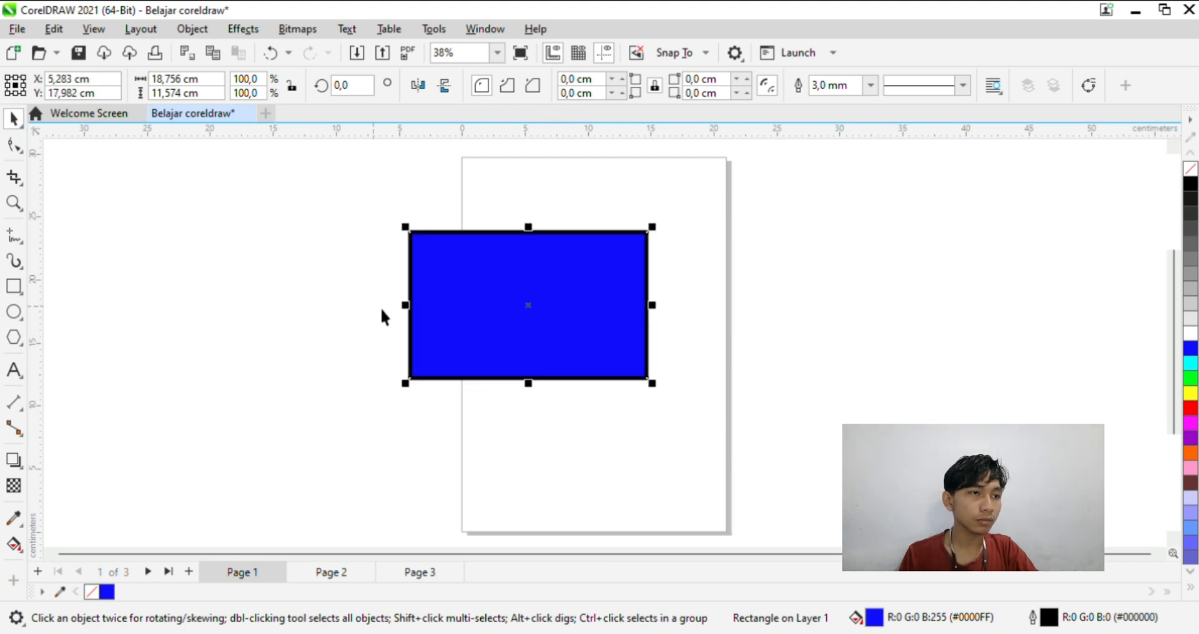
left_click_drag(519, 319, 528, 345)
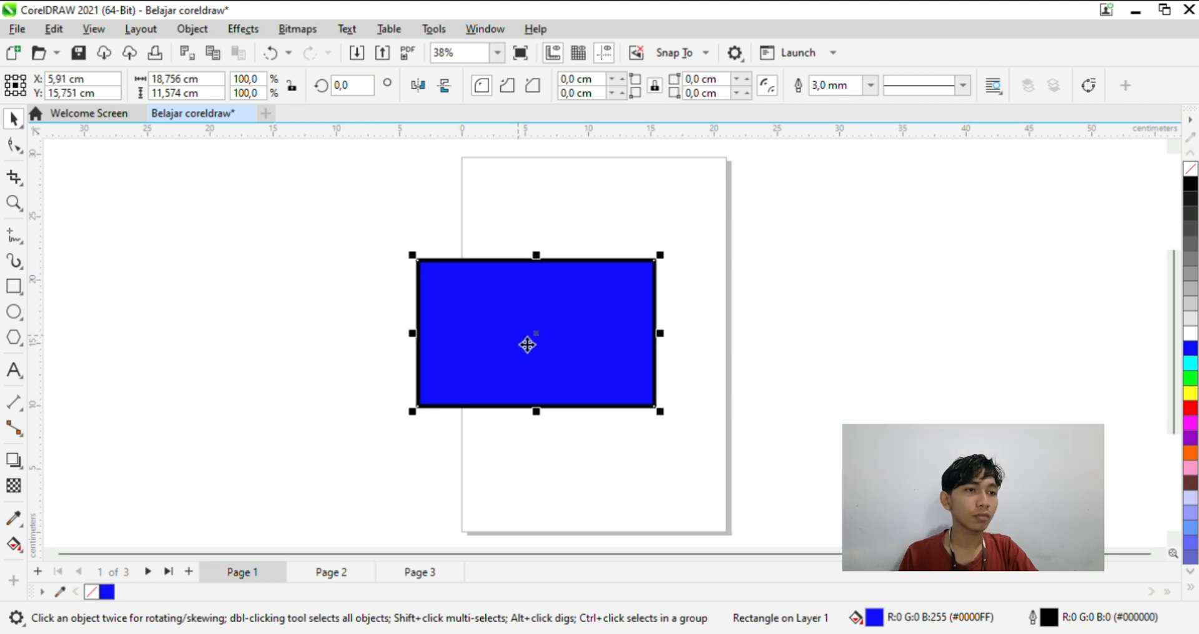
left_click(336, 288)
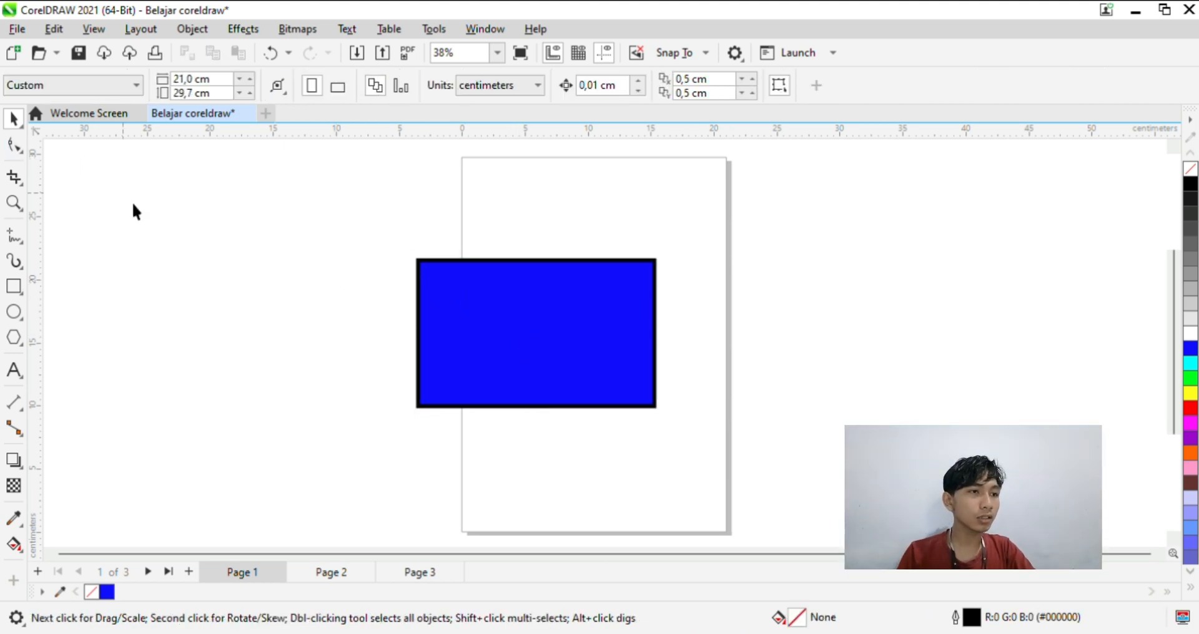
Round the rectangle's corners with the Shape tool up to a radius of about 4.3 cm and return them to square.
left_click(447, 285)
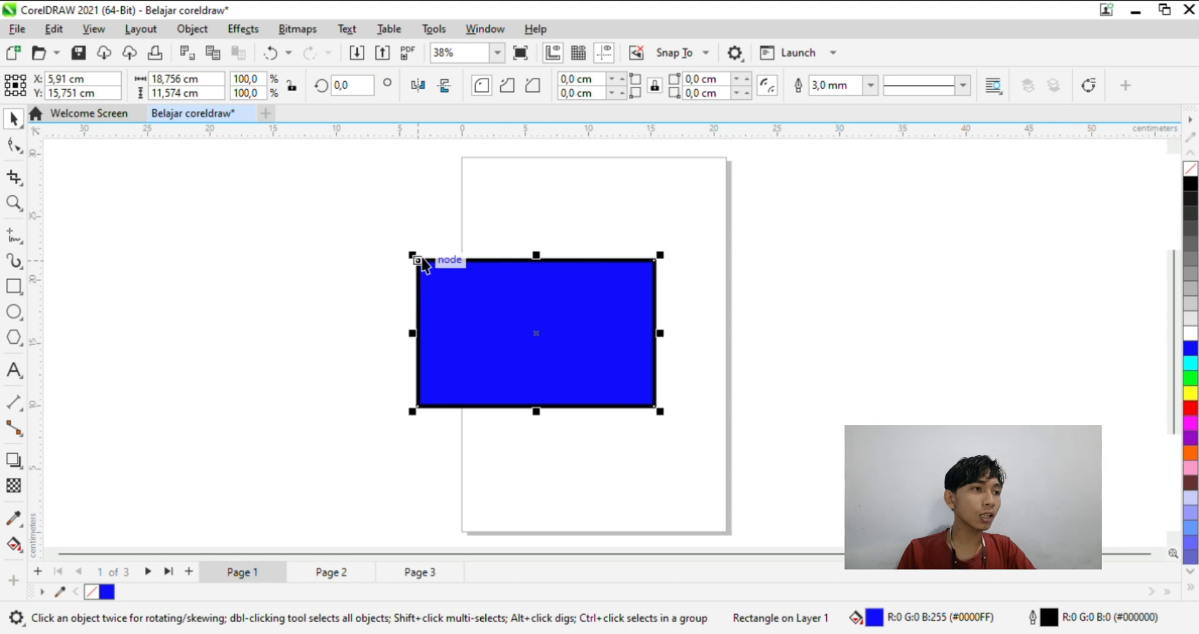
left_click(14, 145)
left_click_drag(427, 268, 454, 308)
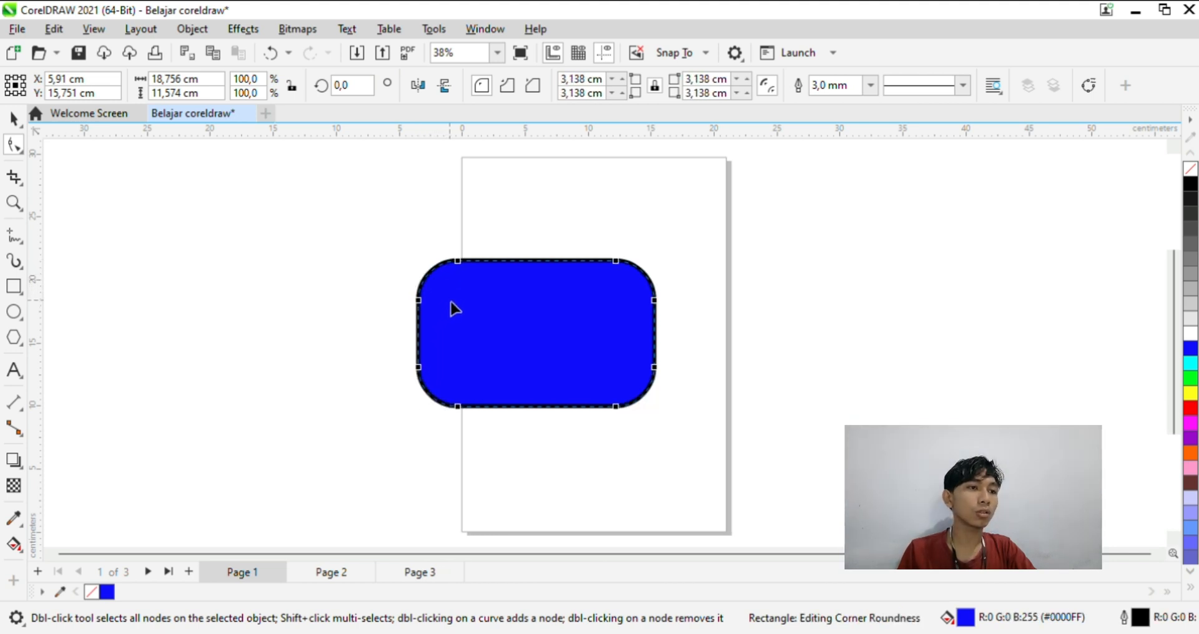
left_click_drag(461, 262, 477, 278)
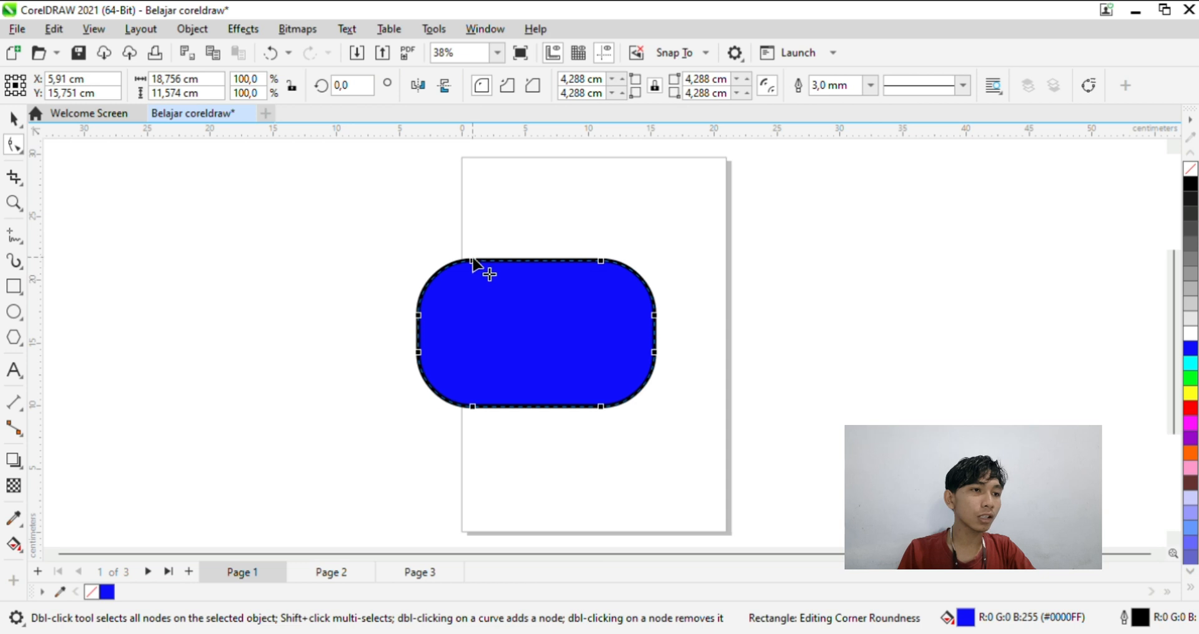
left_click_drag(474, 262, 368, 255)
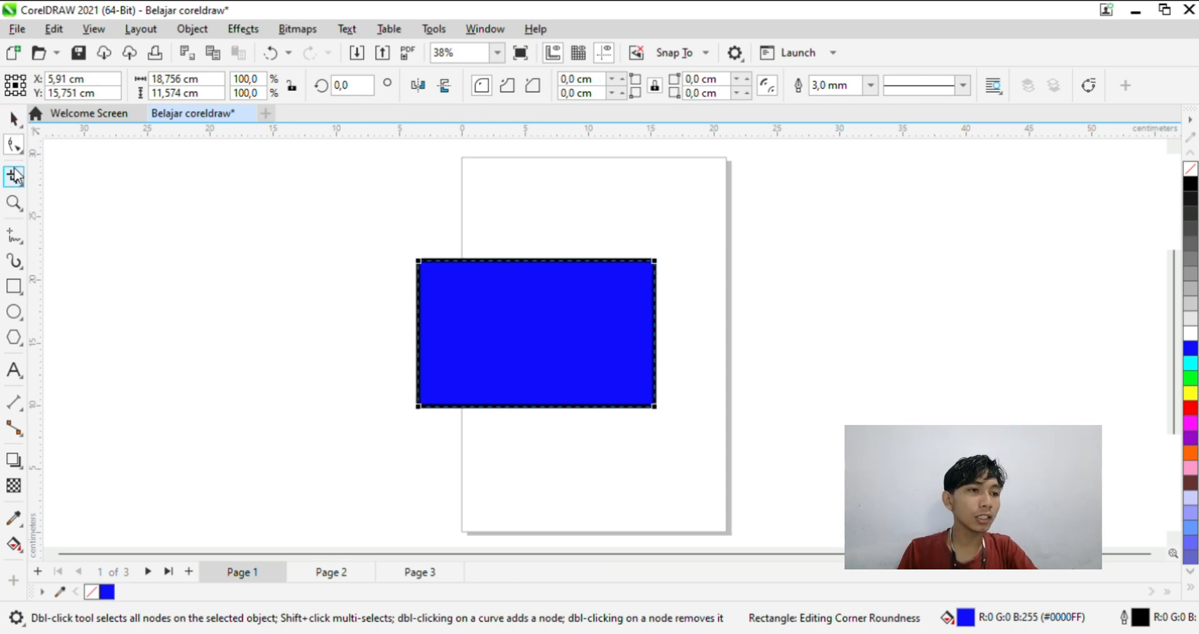
Convert the rectangle to curves and bend its top edge into a wave dipping at the left and rising at the right.
key("ctrl+q")
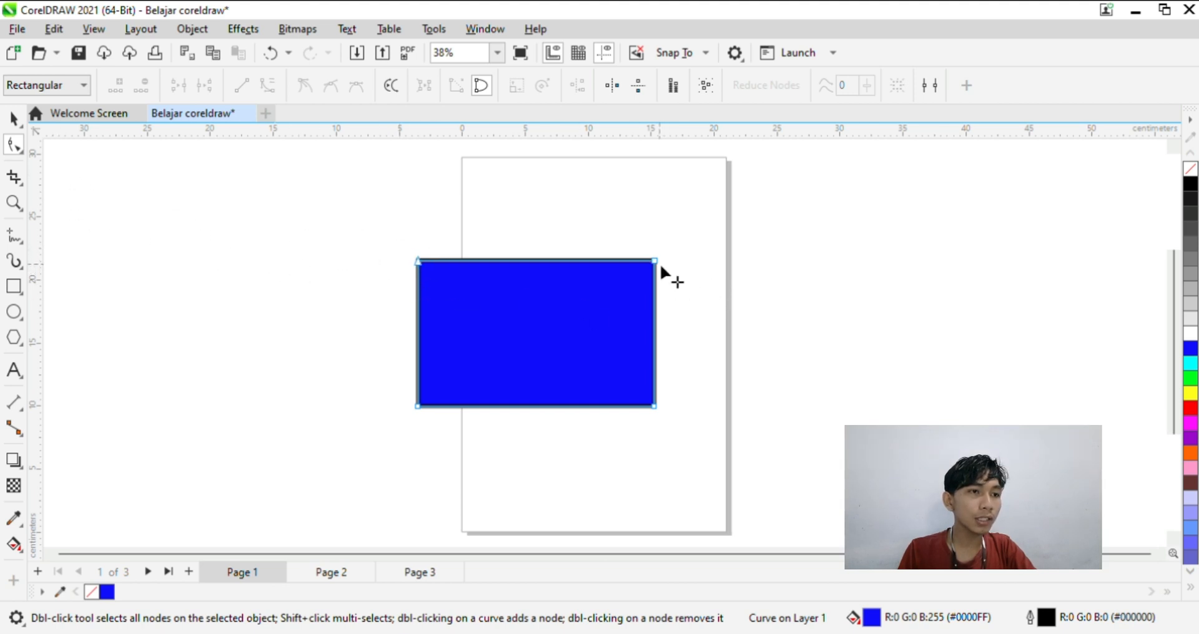
left_click(538, 260)
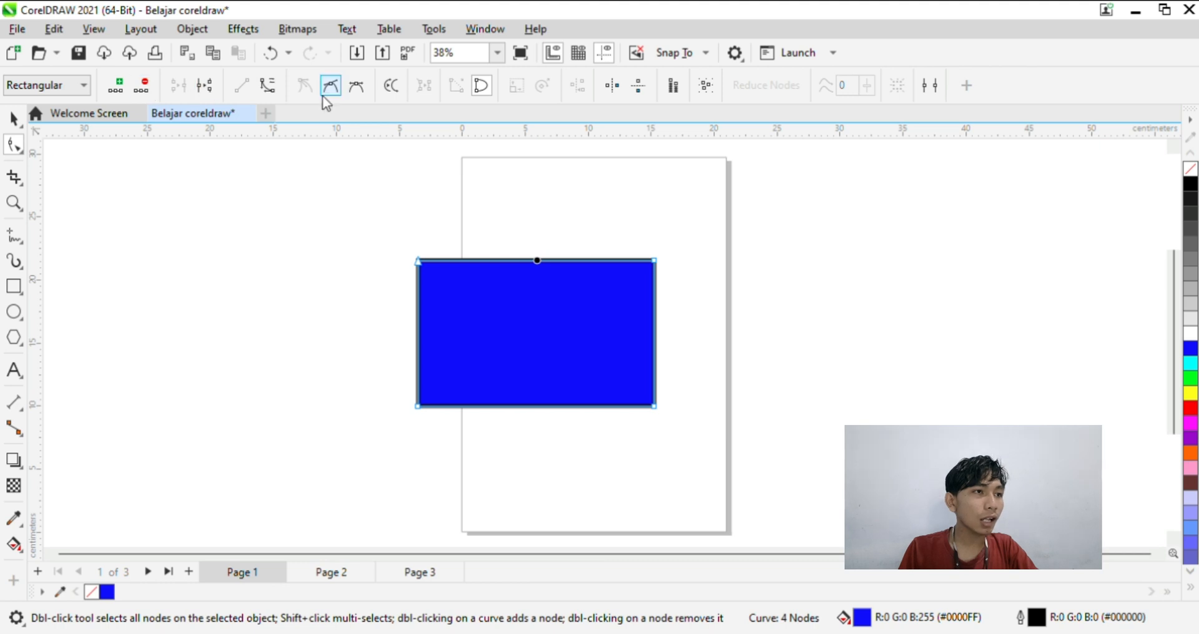
left_click(273, 89)
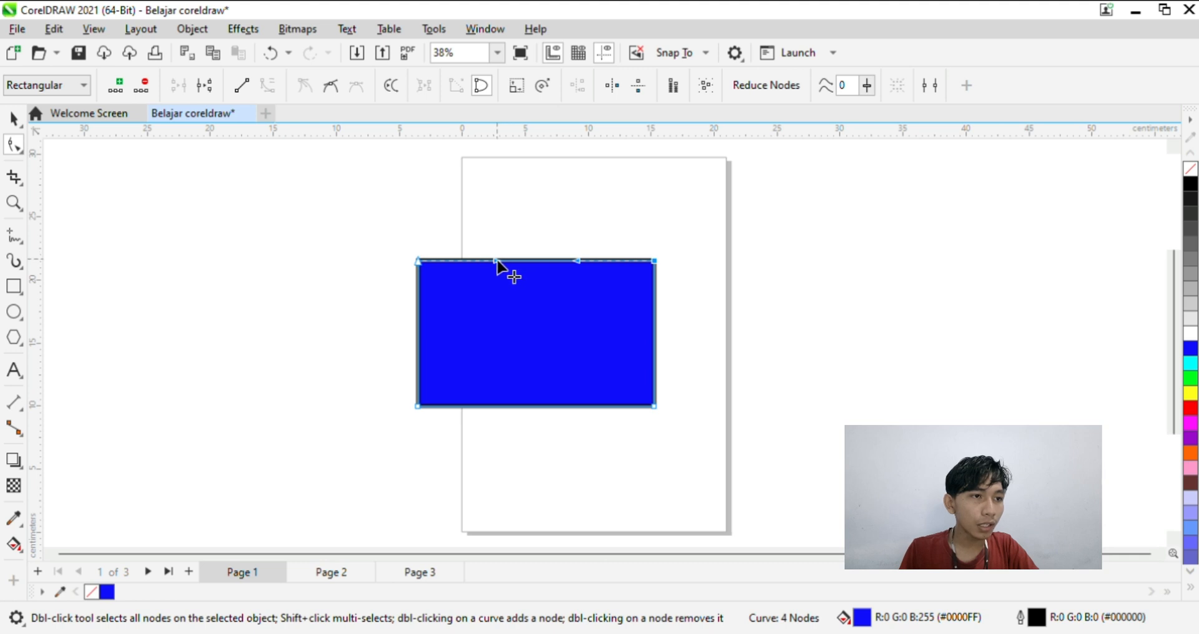
left_click_drag(499, 262, 502, 308)
left_click_drag(578, 263, 576, 243)
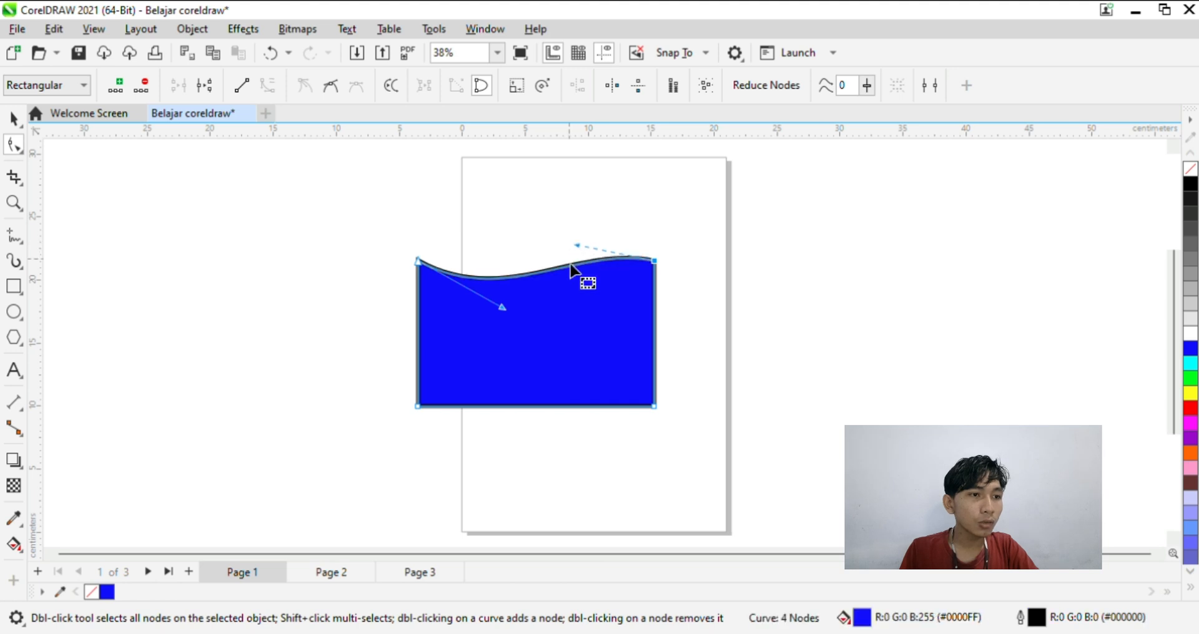
Convert the shape's straight bottom edge to a curve and bend it into a wave matching the top edge.
left_click(536, 407)
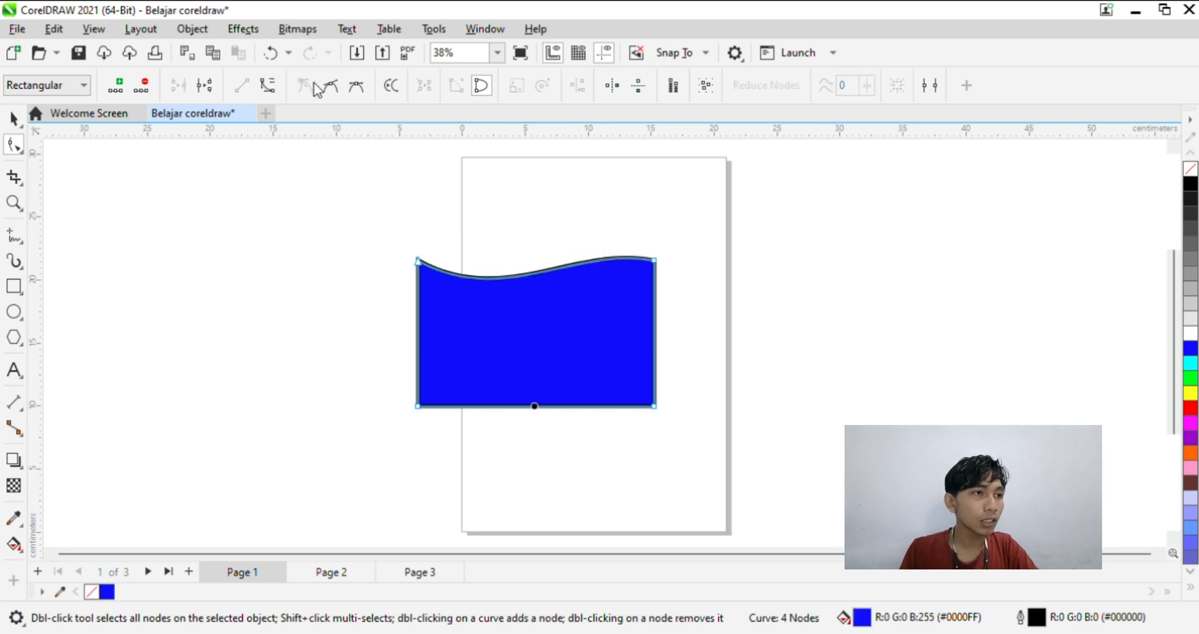
left_click(268, 85)
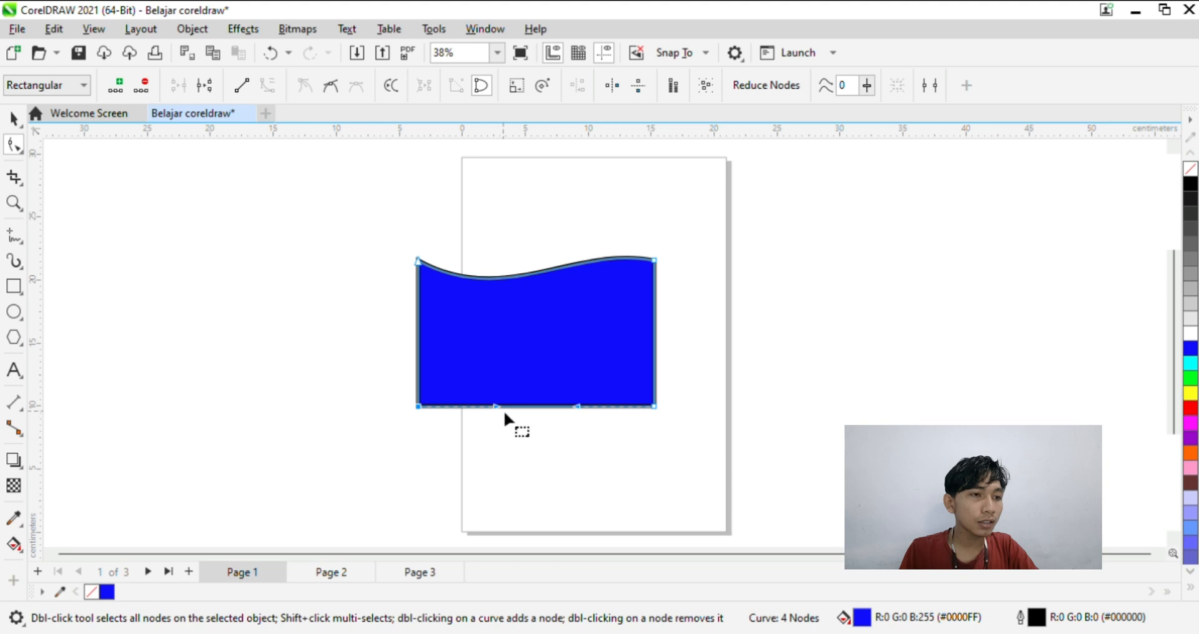
left_click_drag(497, 407, 505, 434)
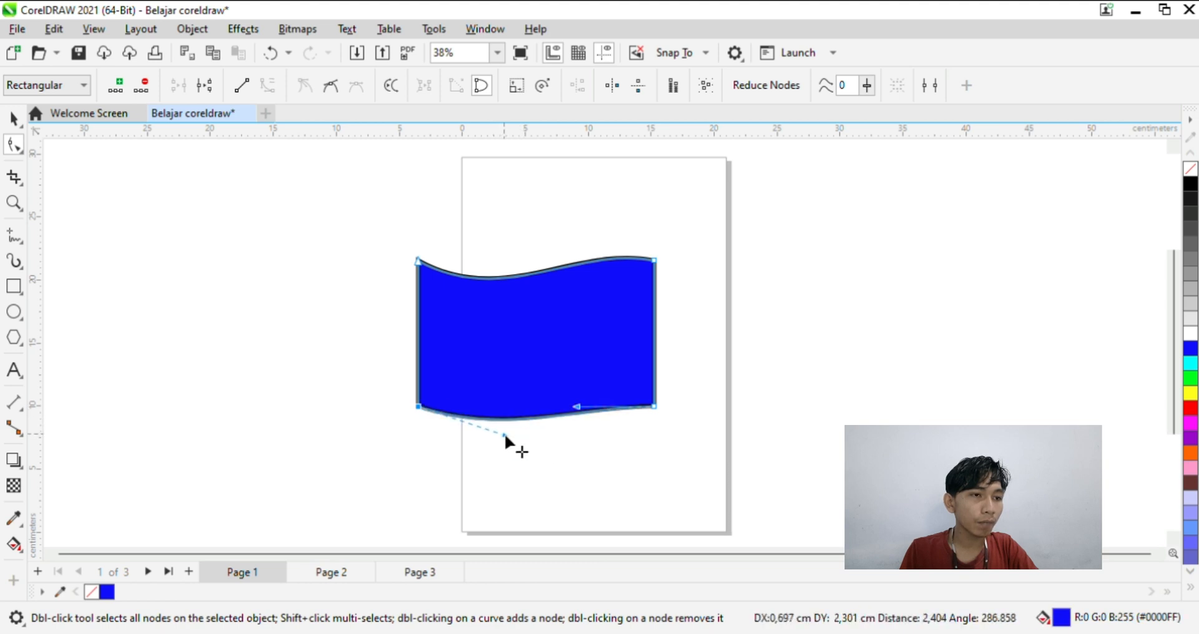
left_click_drag(576, 407, 580, 374)
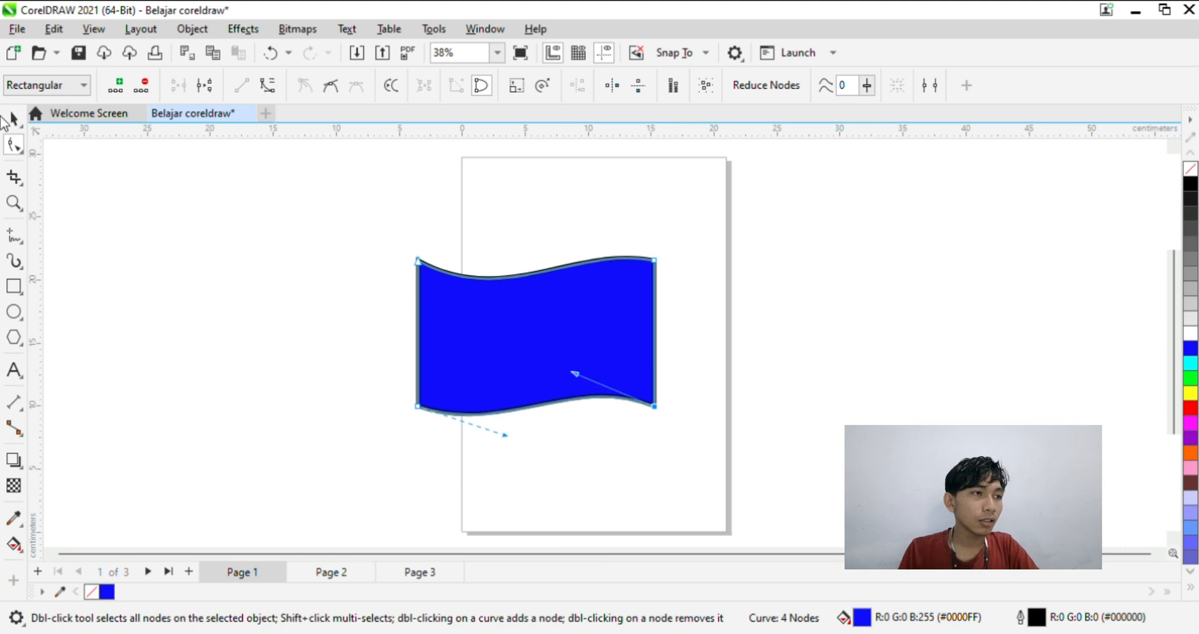
Move the blue wavy shape about 1.8 cm to the left and slightly down.
left_click(13, 128)
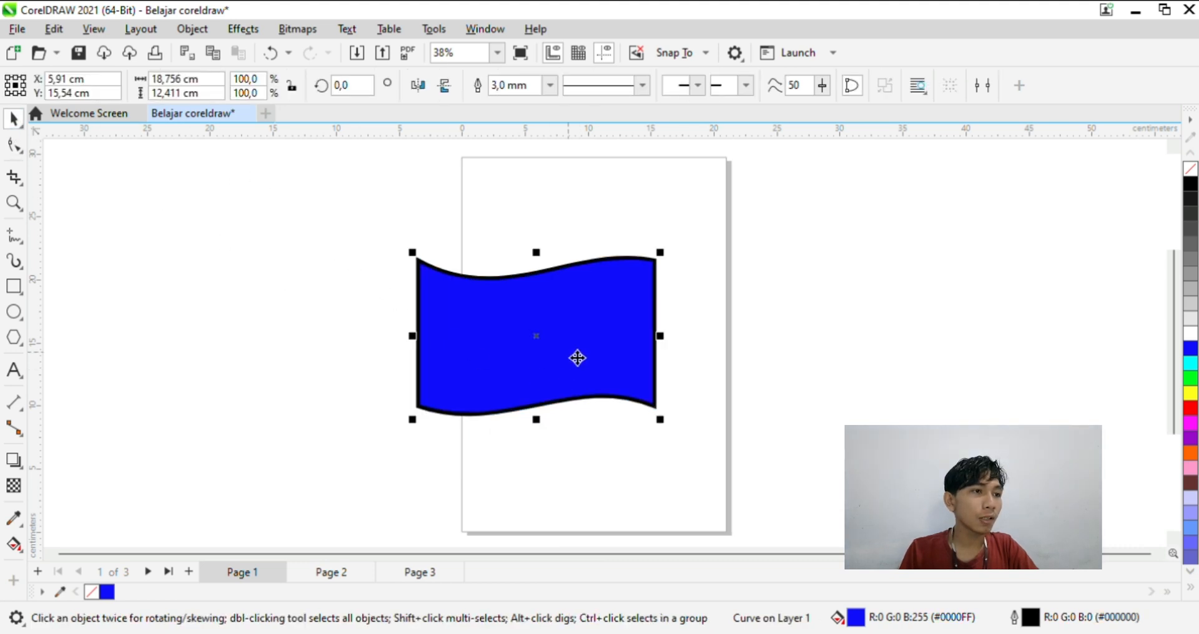
left_click_drag(560, 341, 503, 341)
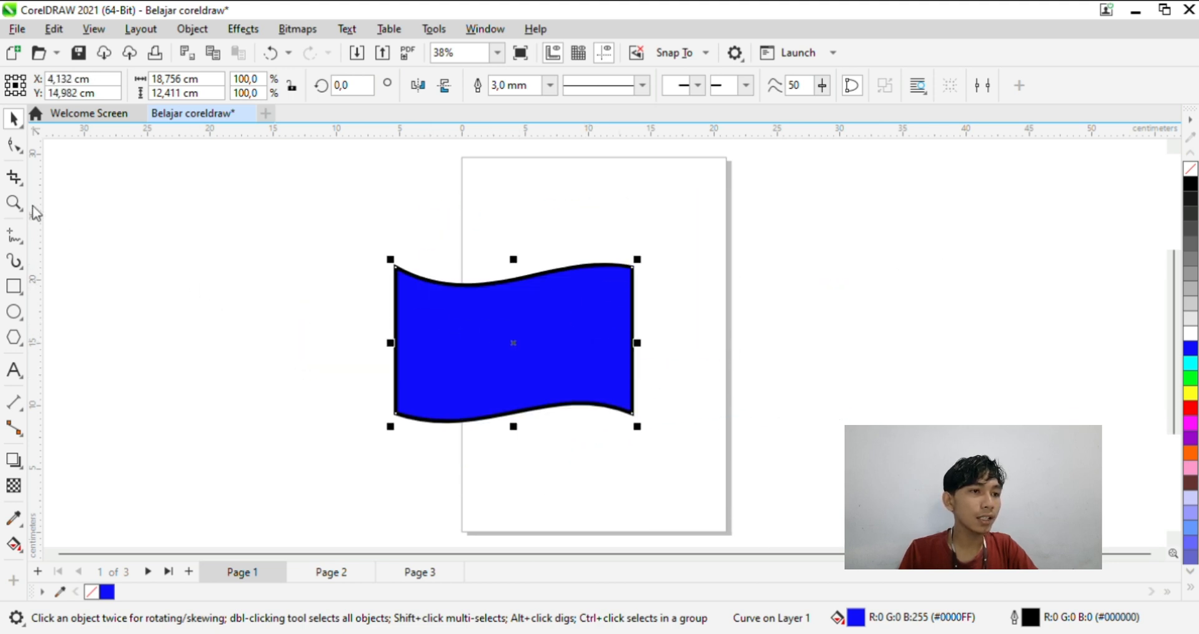
Crop the wavy shape to an area about 14.6 by 17.9 cm, cutting off its right third, and move the remaining piece slightly right.
left_click(14, 179)
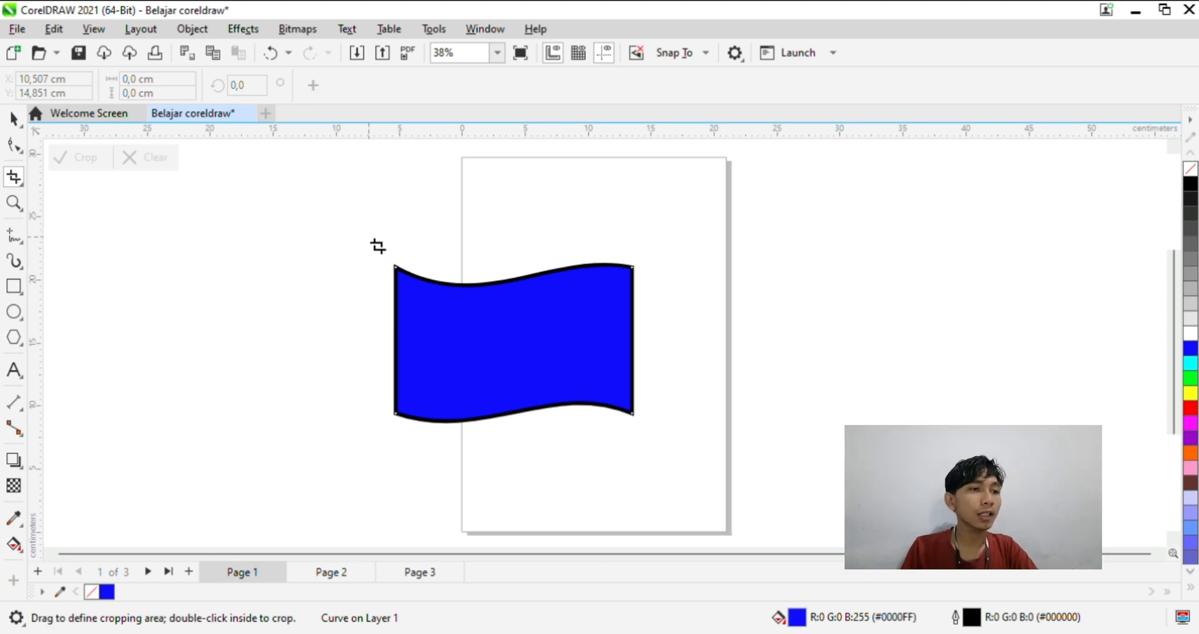
left_click_drag(369, 238, 554, 463)
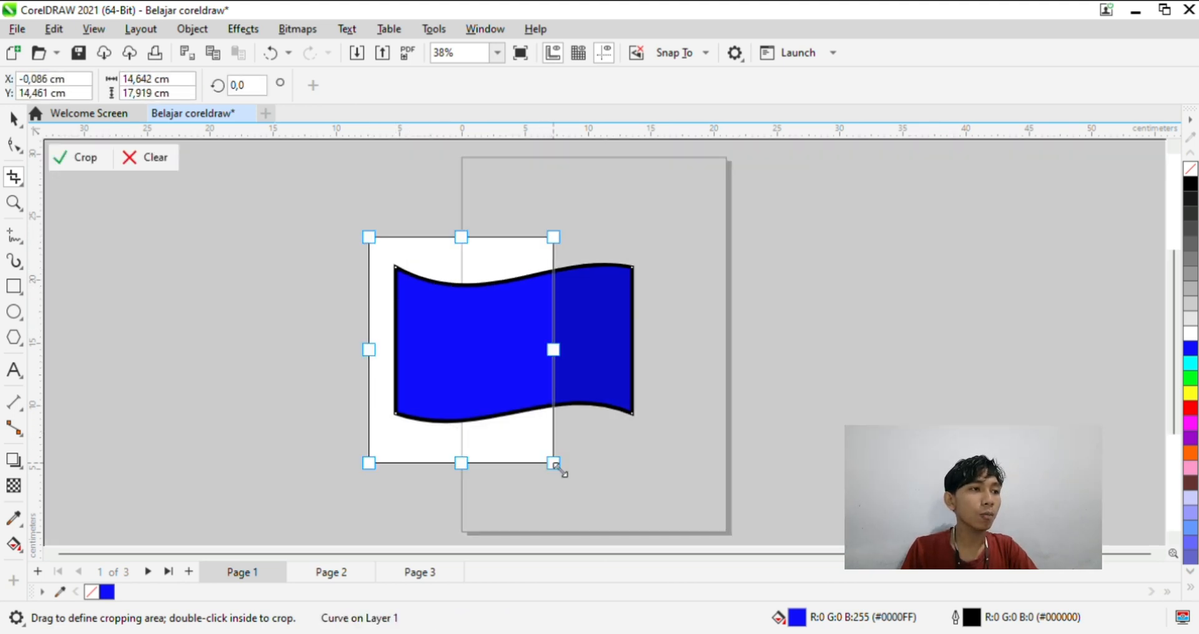
left_click(83, 159)
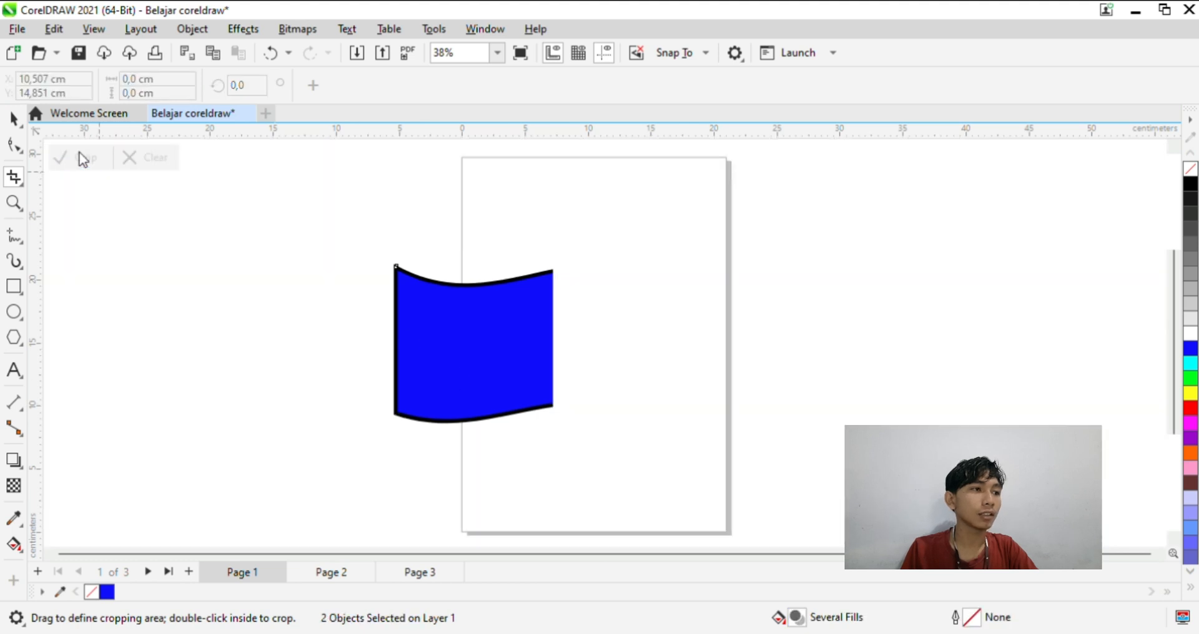
left_click(12, 118)
left_click_drag(489, 396, 537, 379)
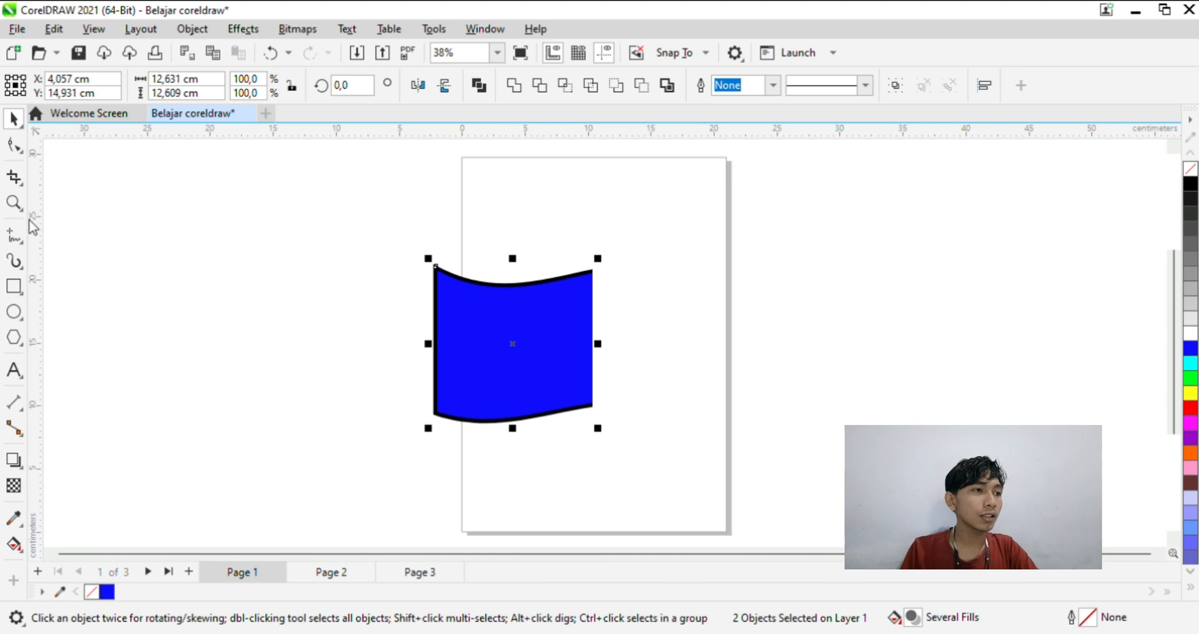
Inspect the cropped shape's upper-left corner at high magnification with the Zoom tool and return to the whole shape.
left_click(10, 210)
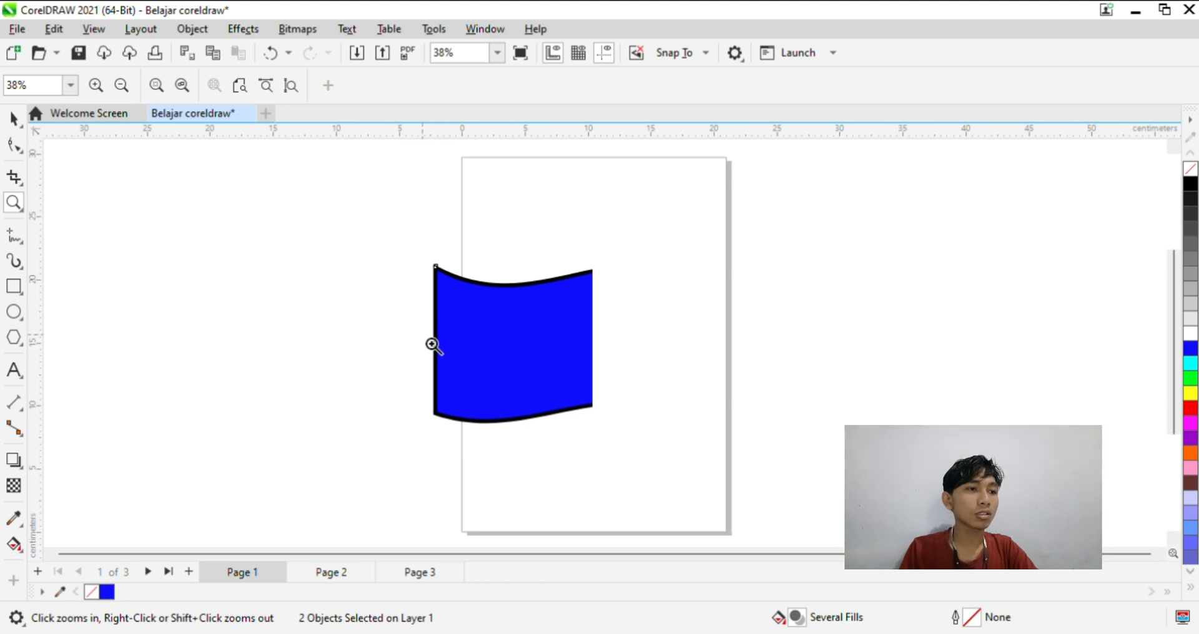
scroll(437, 340, "down", 1)
scroll(436, 339, "up", 1)
scroll(437, 340, "up", 1)
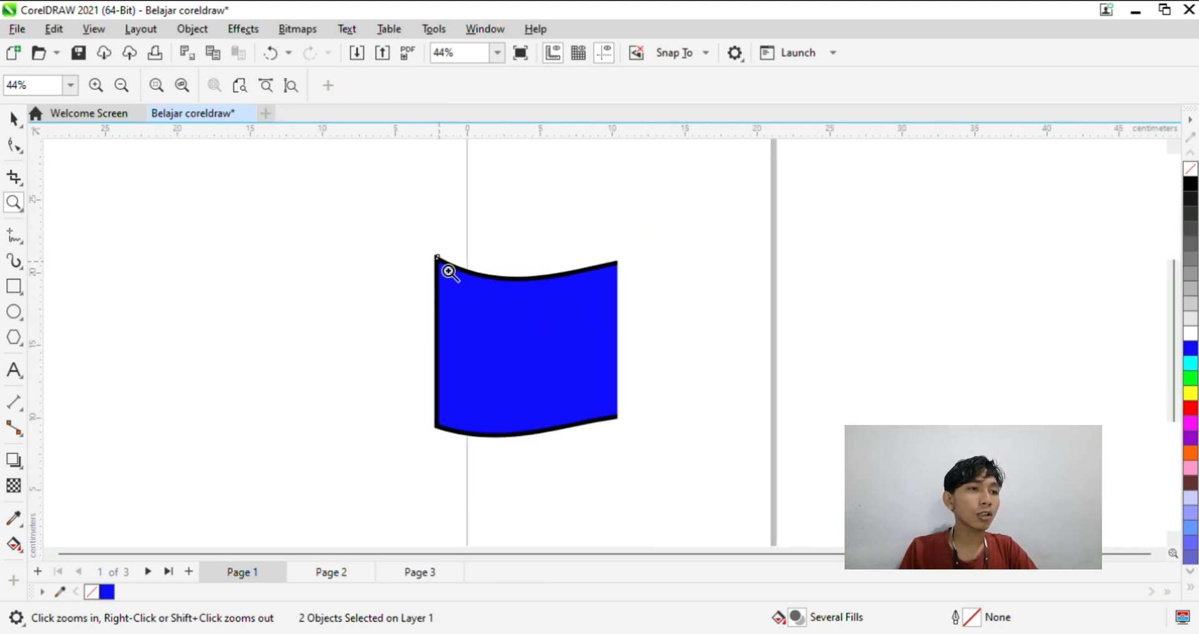
scroll(448, 272, "up", 1)
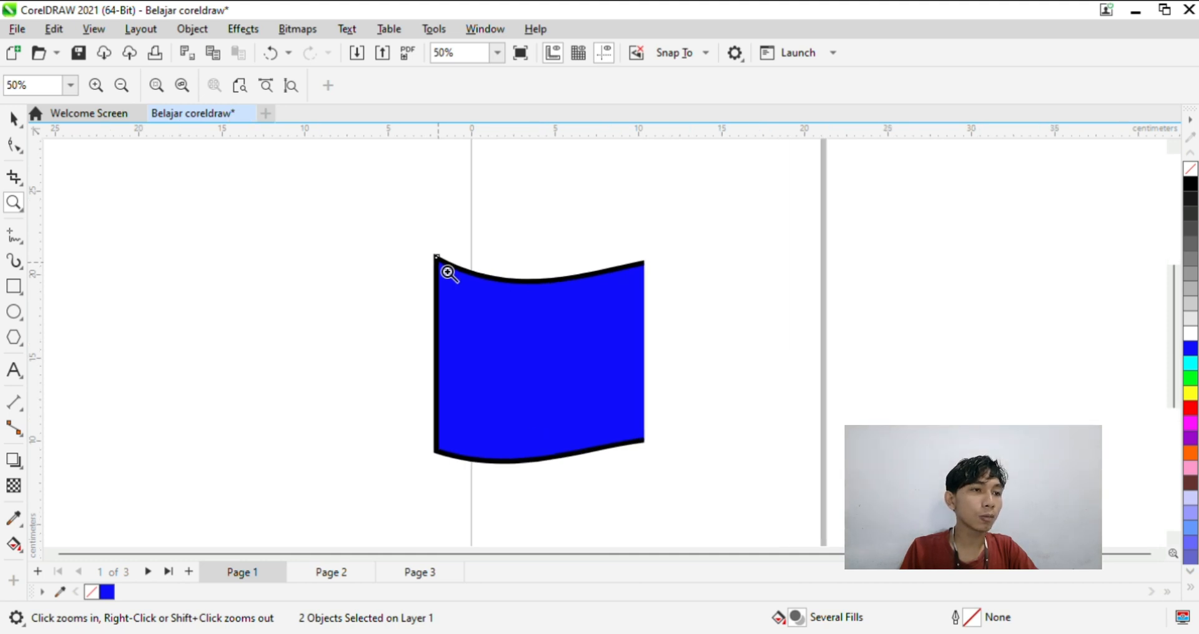
scroll(448, 272, "up", 20)
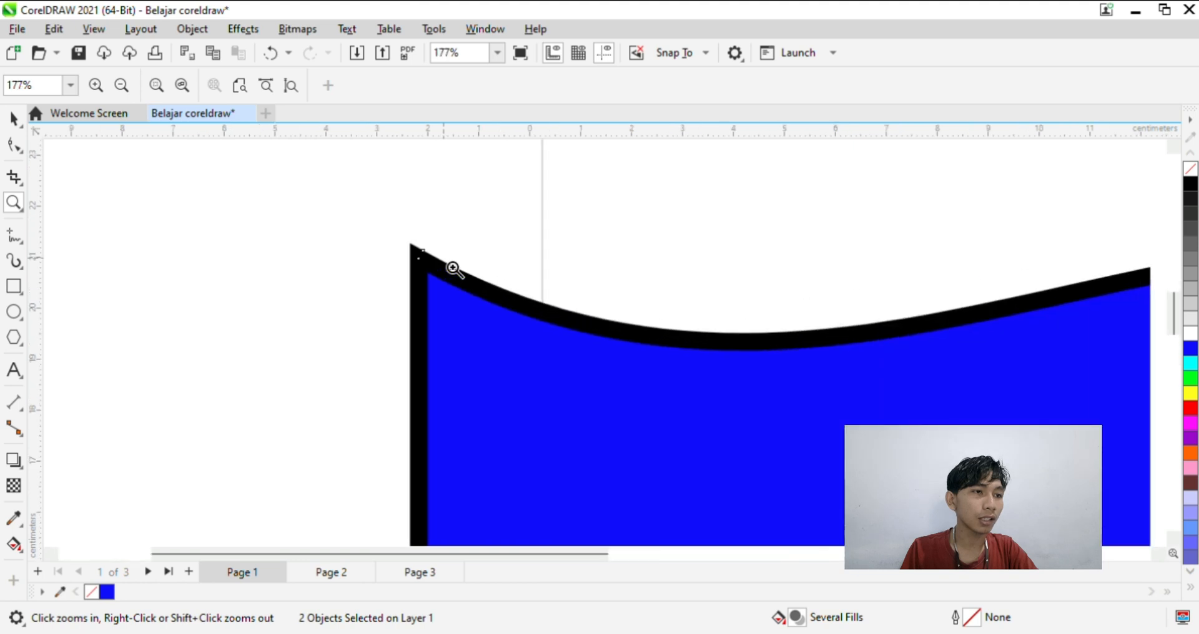
scroll(453, 272, "up", 1)
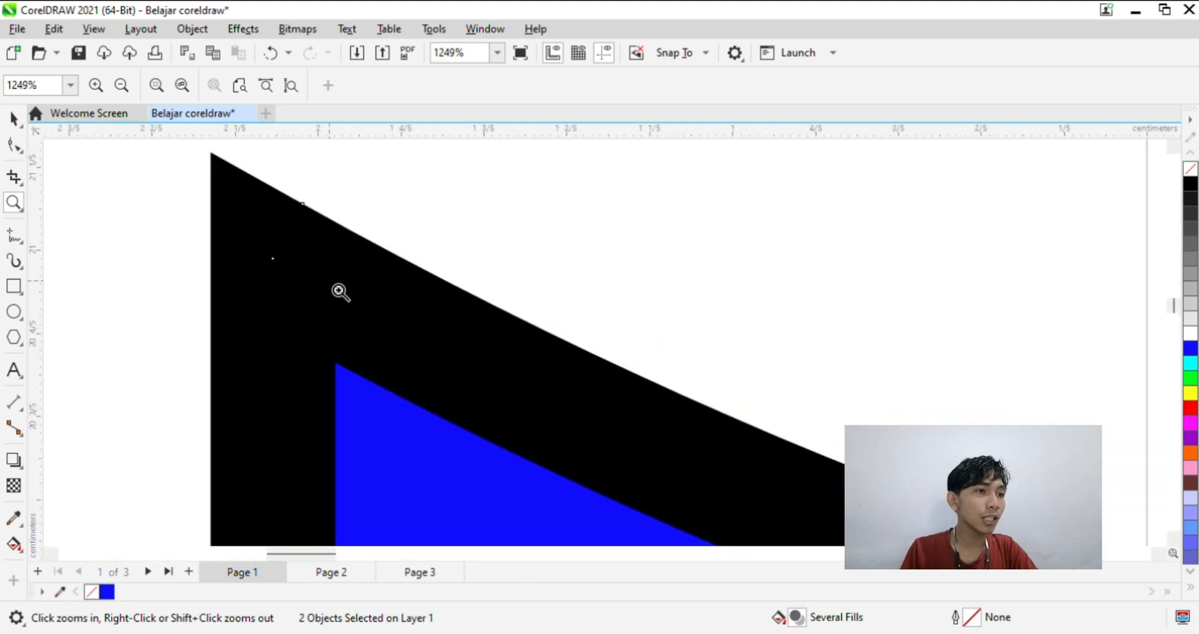
scroll(313, 288, "down", 3)
scroll(308, 293, "down", 14)
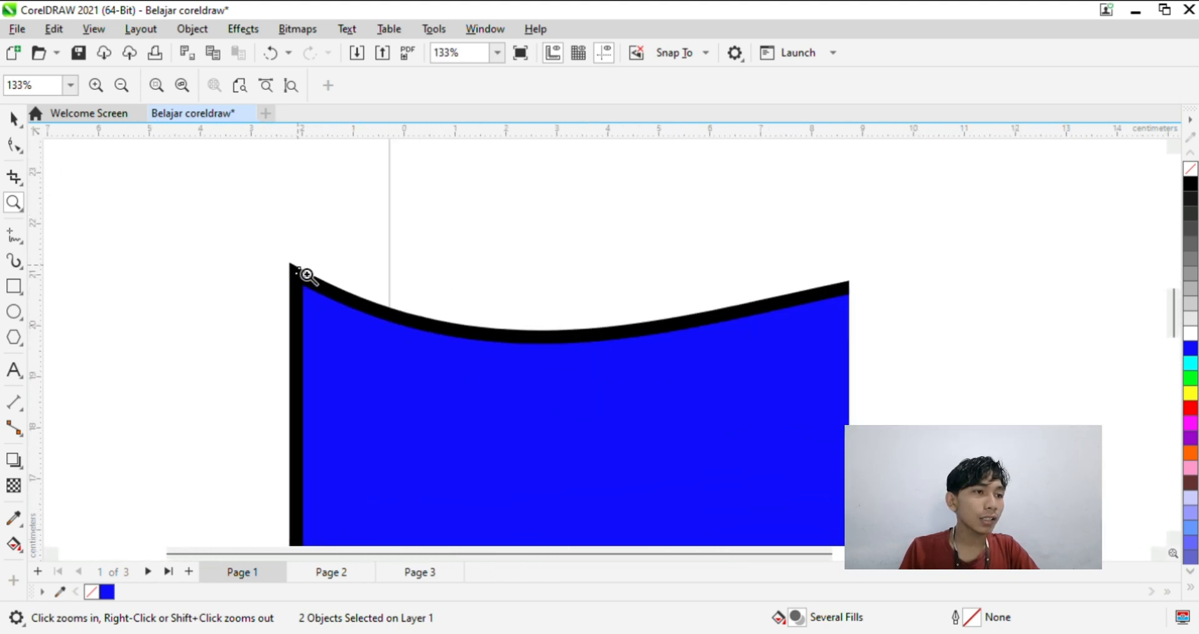
scroll(350, 356, "up", 3)
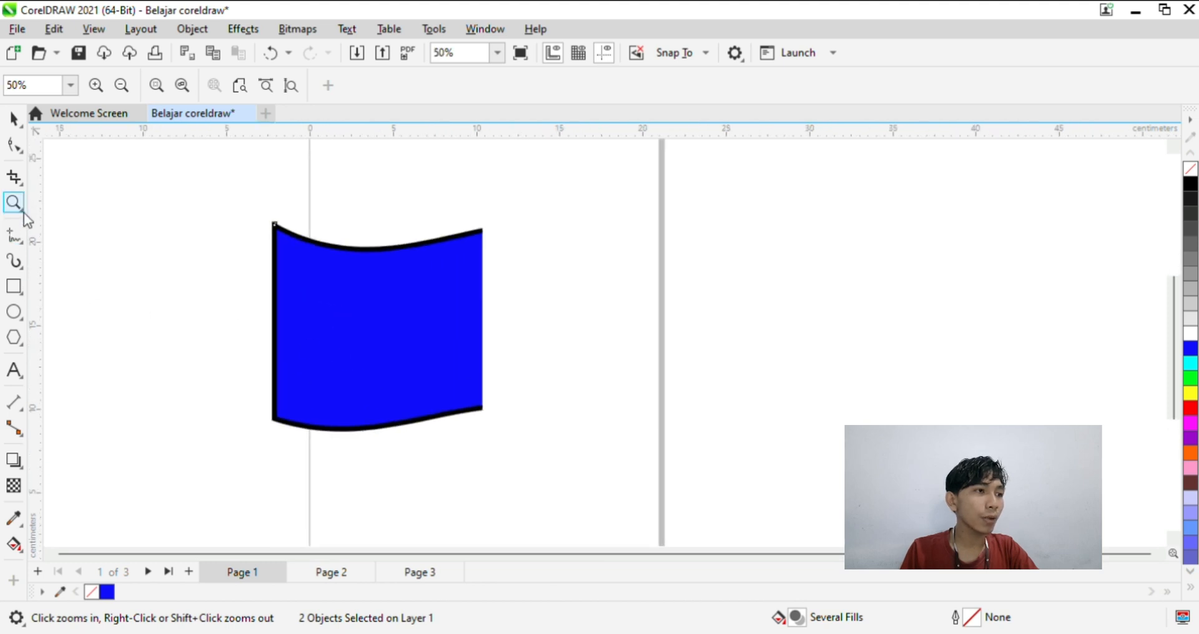
Pan the view with the Pan tool to bring the cropped shape near the middle of the drawing area.
key("h")
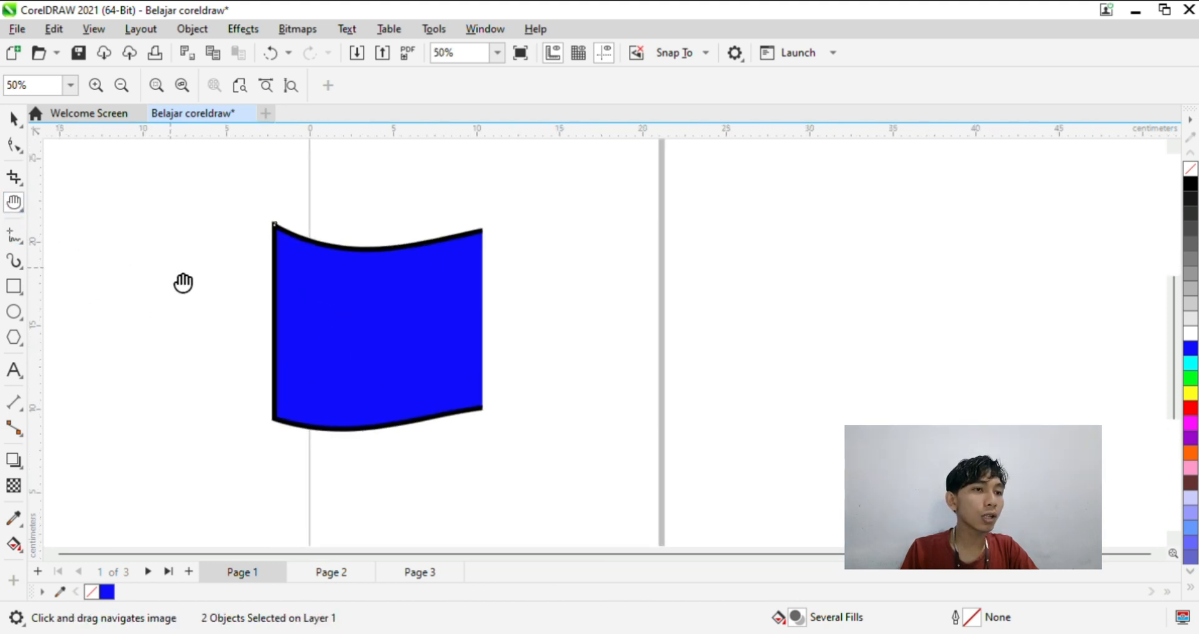
left_click_drag(183, 282, 694, 273)
left_click_drag(506, 244, 431, 297)
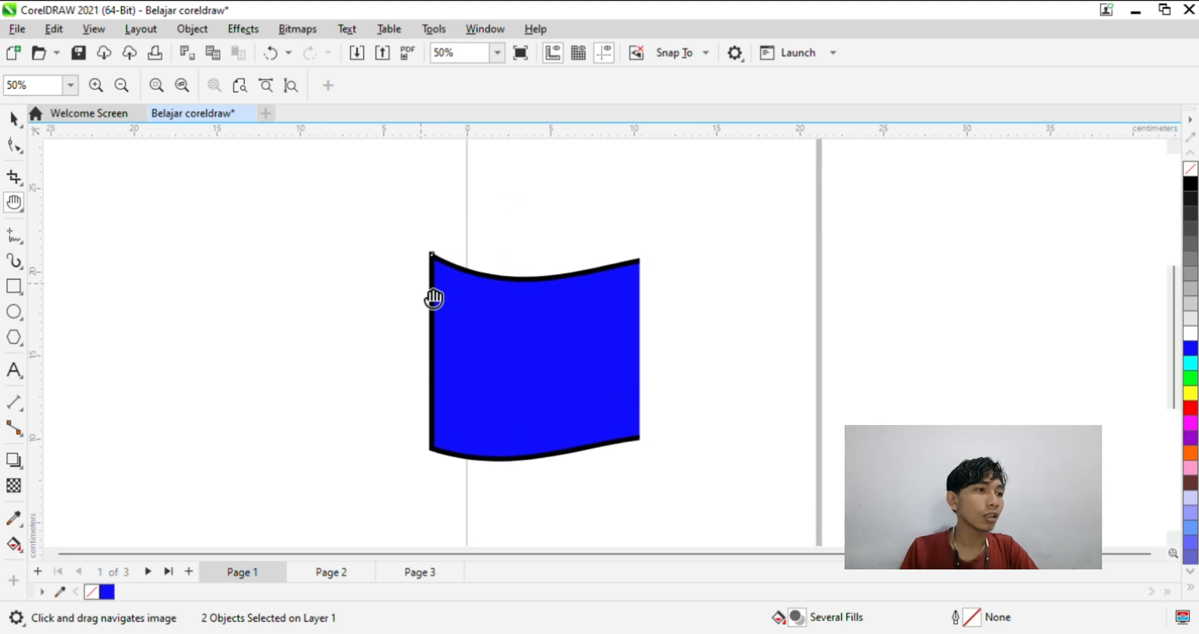
Draw a closed freehand R-like curve about 7.1 by 11.4 cm left of the page and a slanted line about 16.8 cm wide beside it.
left_click(24, 246)
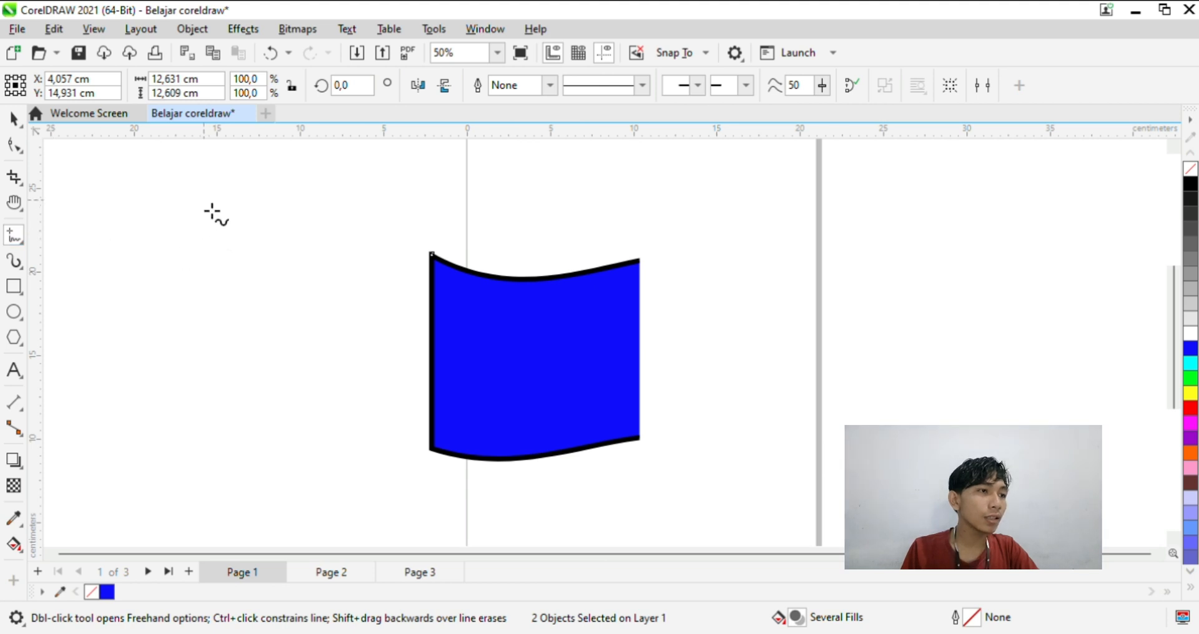
mouse_move(203, 200)
left_mouse_down()
mouse_move(193, 316)
mouse_move(185, 309)
left_mouse_up()
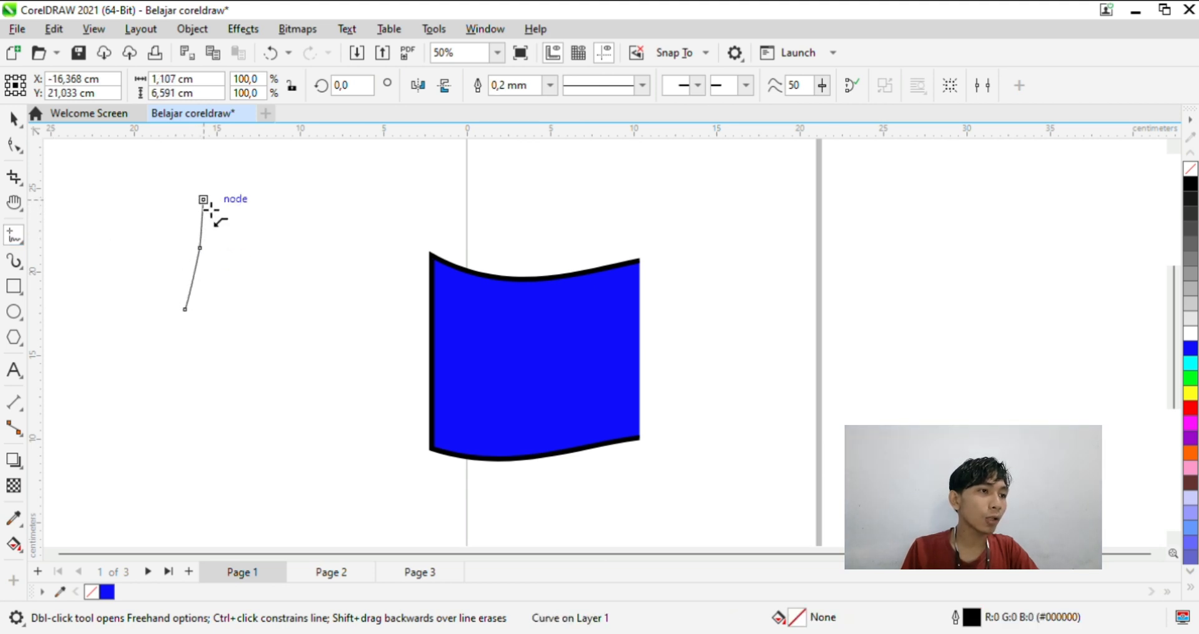
mouse_move(211, 211)
left_mouse_down()
mouse_move(305, 198)
mouse_move(305, 252)
mouse_move(221, 268)
mouse_move(259, 293)
mouse_move(266, 331)
left_mouse_up()
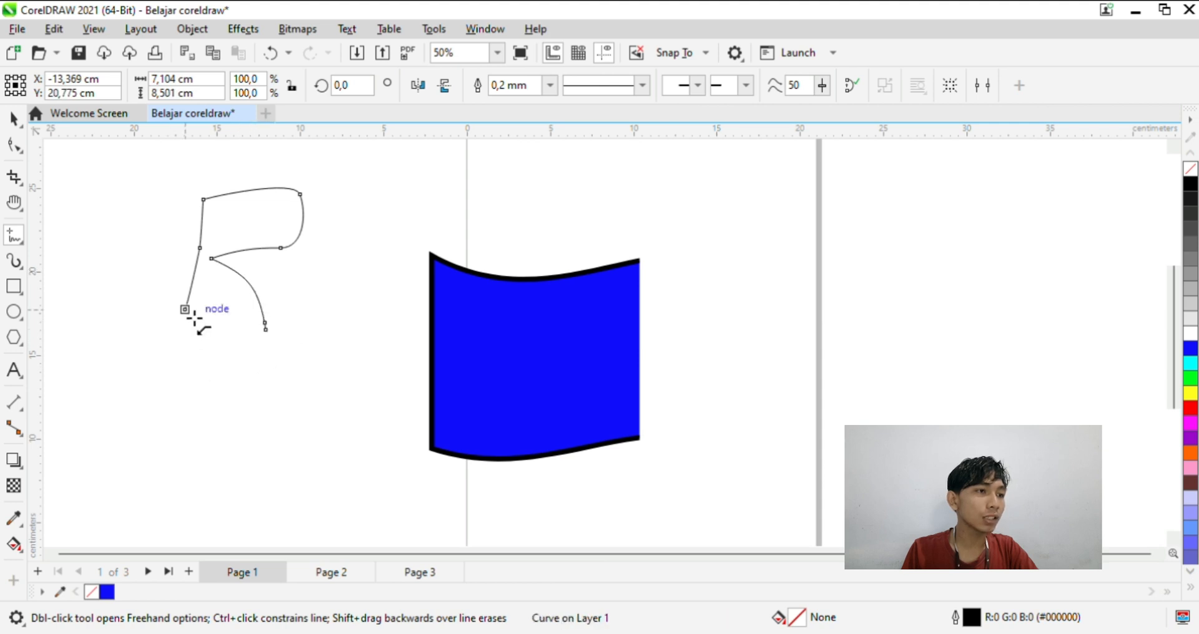
mouse_move(194, 319)
left_mouse_down()
mouse_move(242, 384)
mouse_move(299, 355)
mouse_move(302, 341)
mouse_move(266, 329)
left_mouse_up()
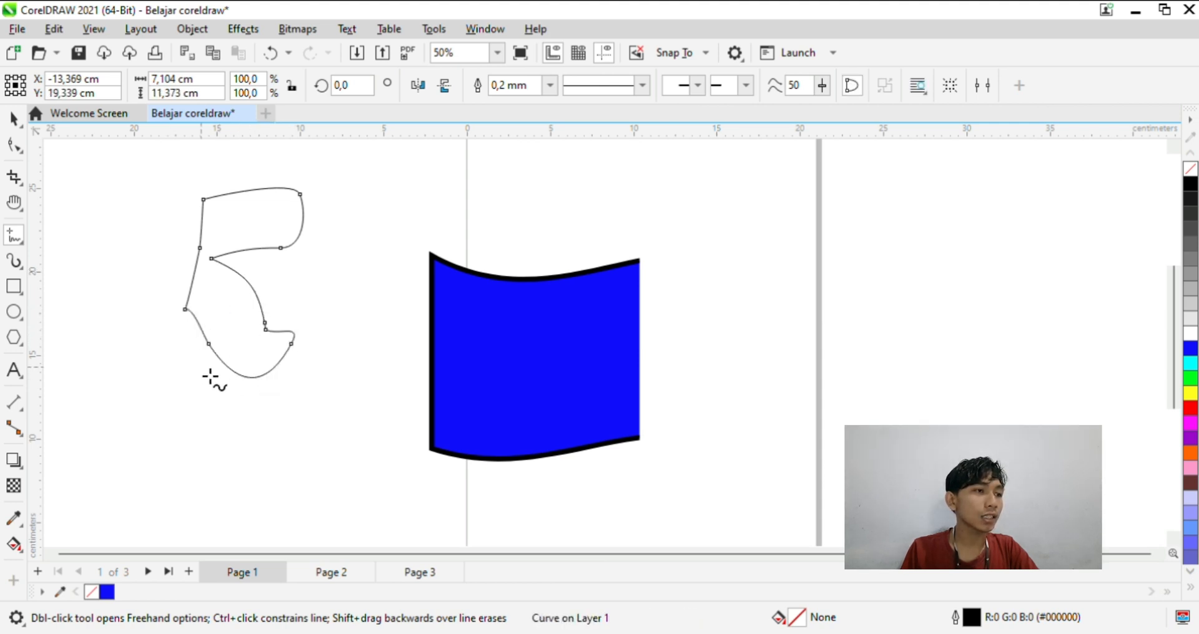
left_click(167, 310)
left_click(46, 256)
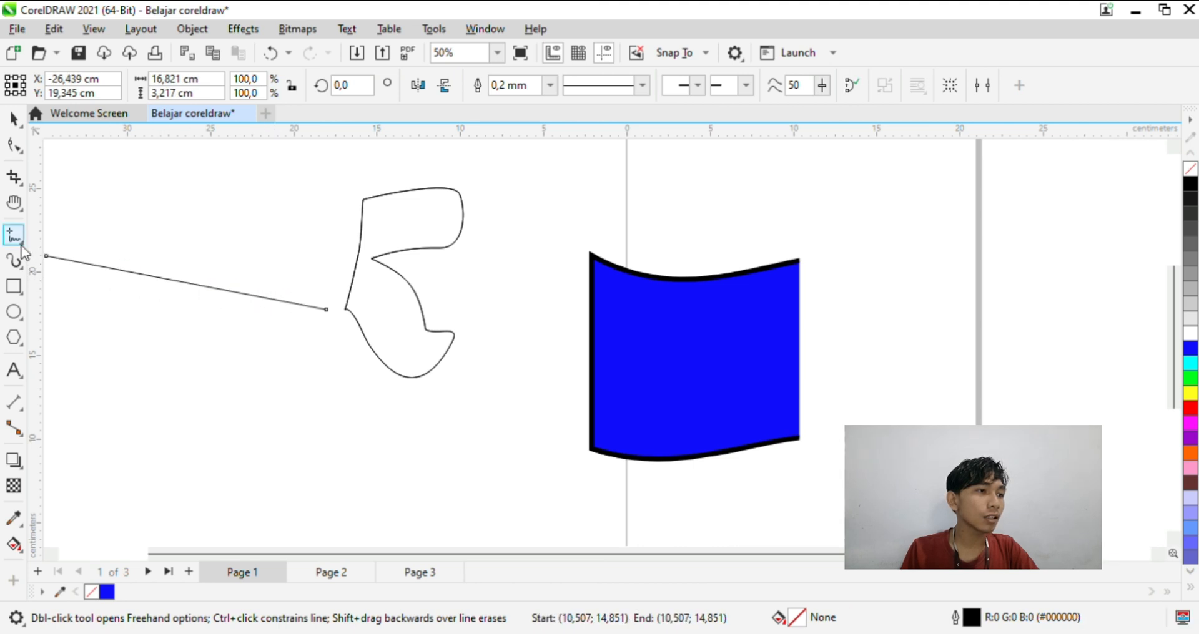
Draw a connected zigzag about 21.2 by 11.1 cm below the freehand curve and a separate rising 2-point line about 14.1 cm wide above the blue shape.
left_click(60, 273)
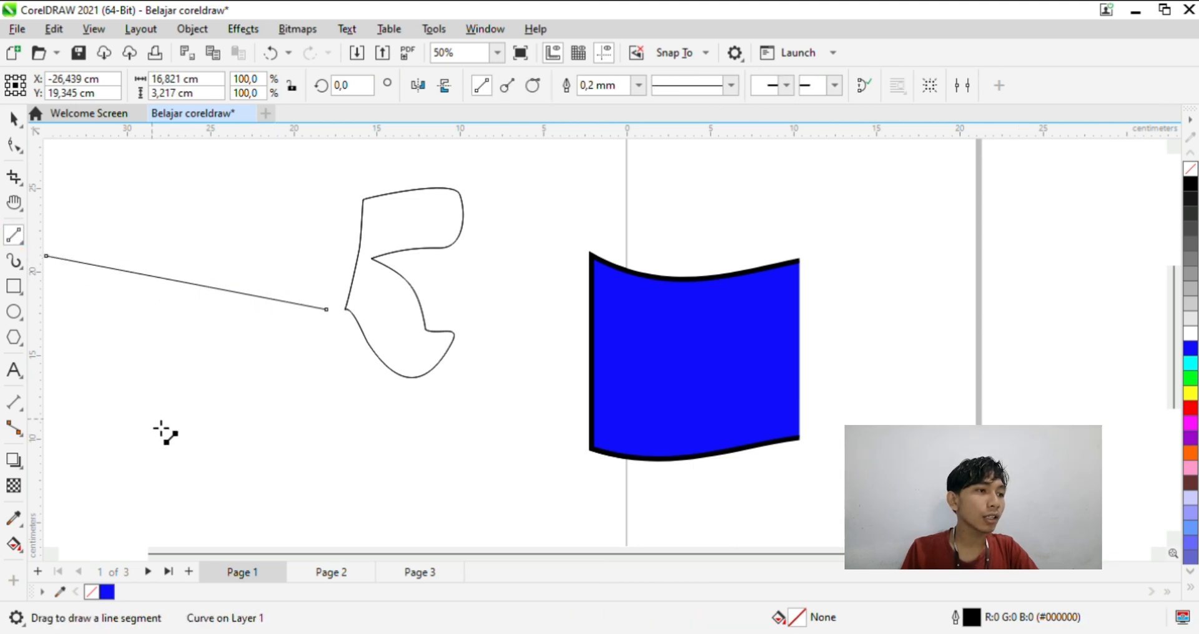
mouse_move(118, 312)
left_mouse_down()
mouse_move(172, 349)
mouse_move(343, 406)
mouse_move(334, 392)
mouse_move(375, 437)
mouse_move(249, 502)
mouse_move(455, 439)
mouse_move(463, 424)
left_mouse_up()
left_click_drag(463, 424, 479, 482)
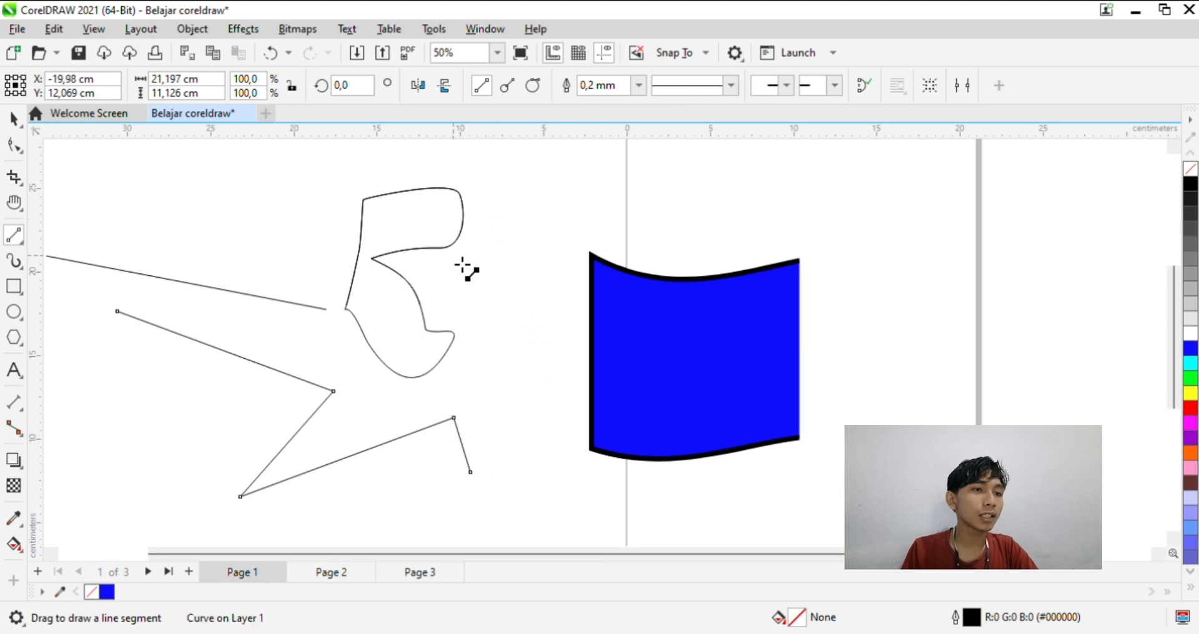
left_click_drag(460, 265, 696, 214)
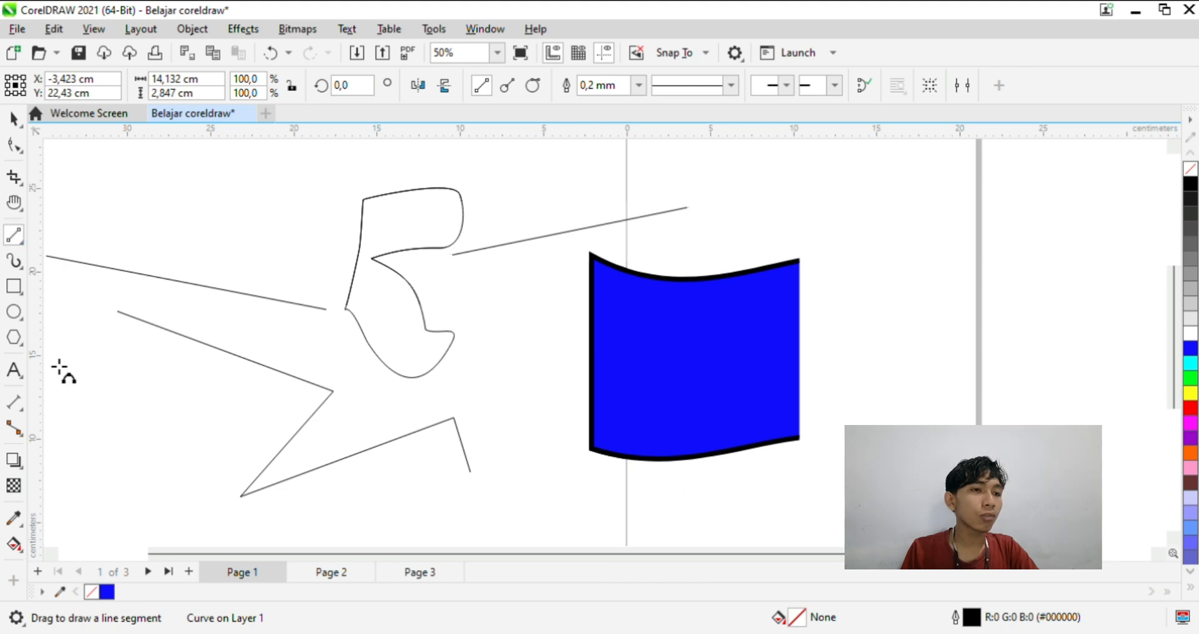
Draw two connected 3-point arcs, one sagging and one arching, about 29.2 by 7.3 cm overall, extending from the page's upper right.
scroll(796, 261, "down", 1)
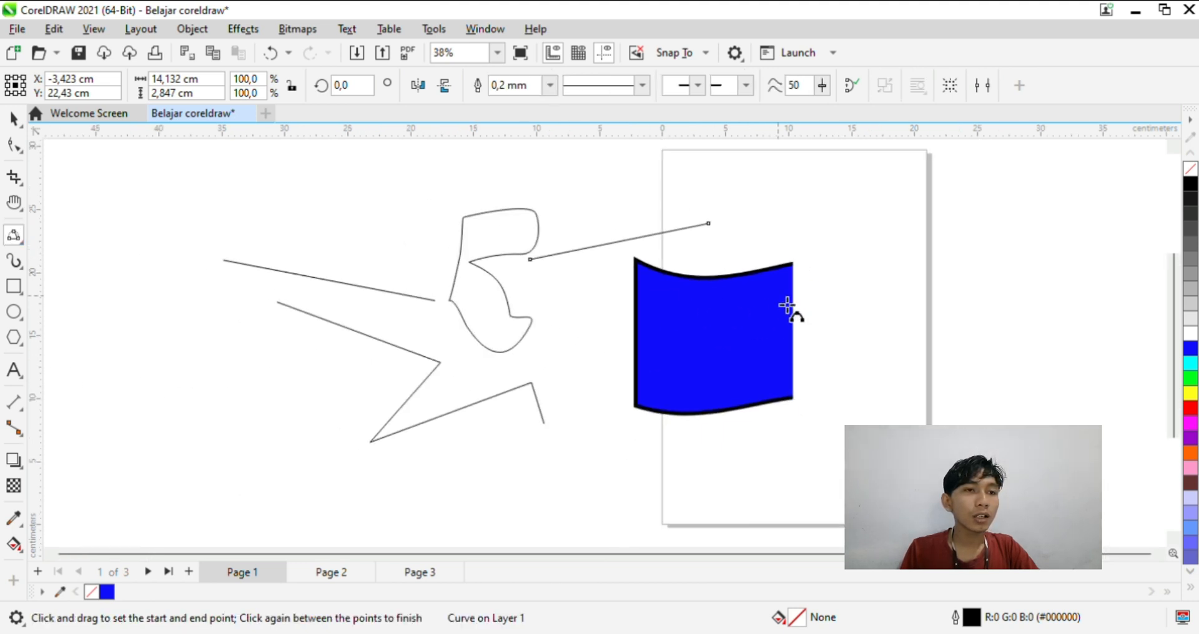
left_click_drag(777, 210, 973, 217)
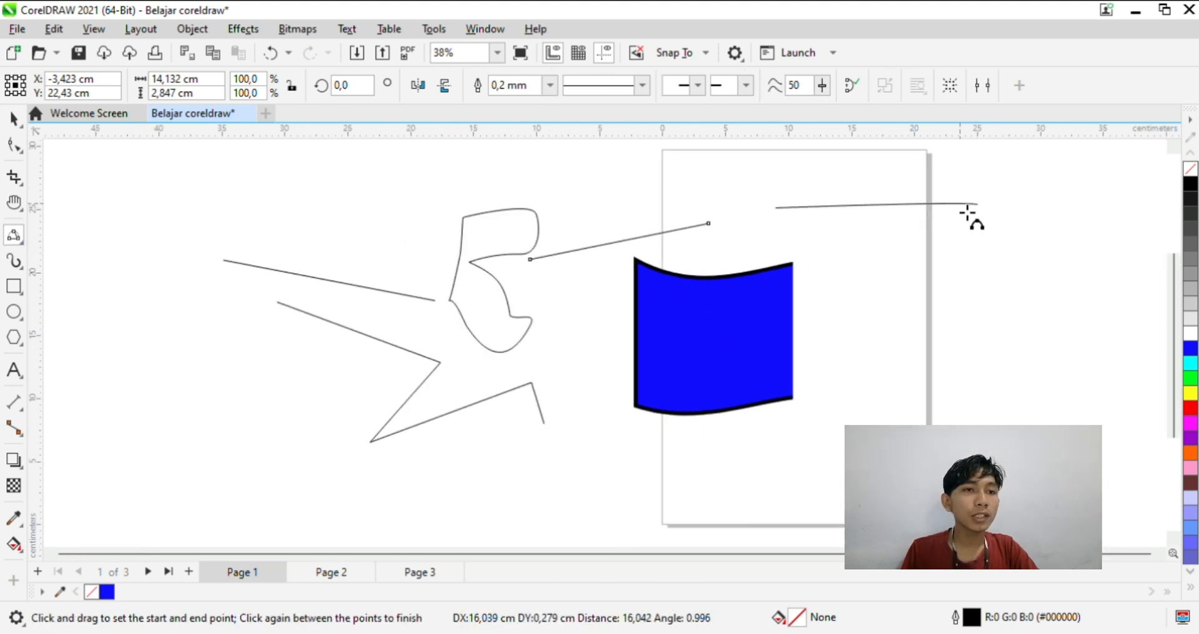
left_click(878, 259)
left_click_drag(978, 204, 1143, 285)
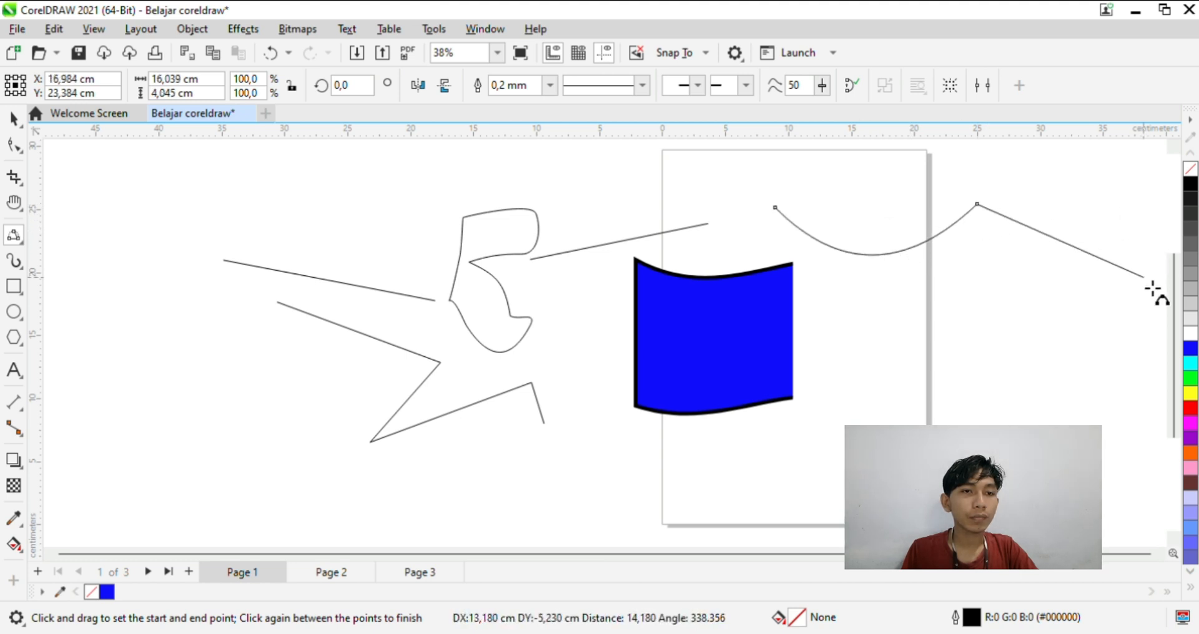
left_click(1087, 217)
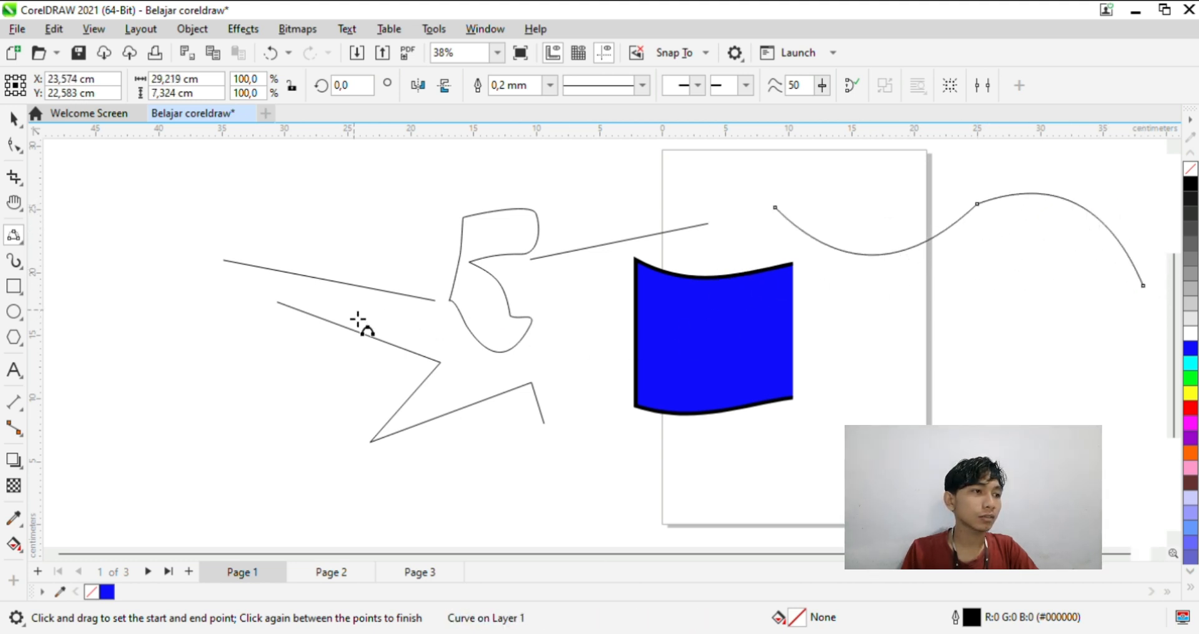
Draw a triangle about 7.9 by 8.5 cm at the far left of the drawings and increase its number of sides to 7.
left_click(17, 318)
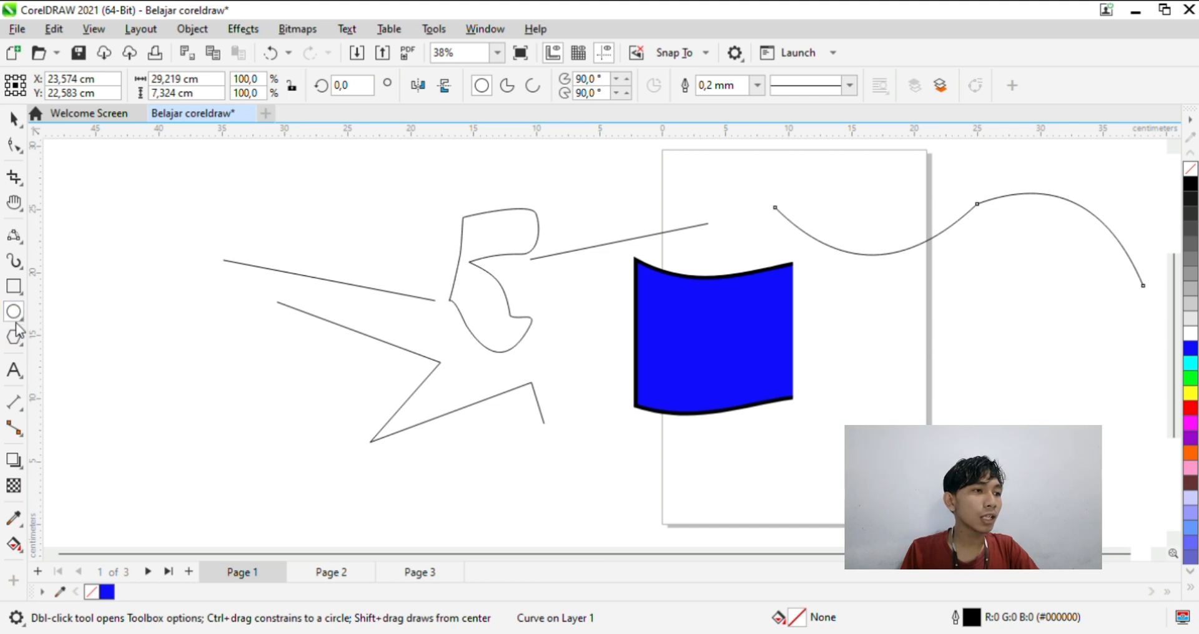
left_click(15, 337)
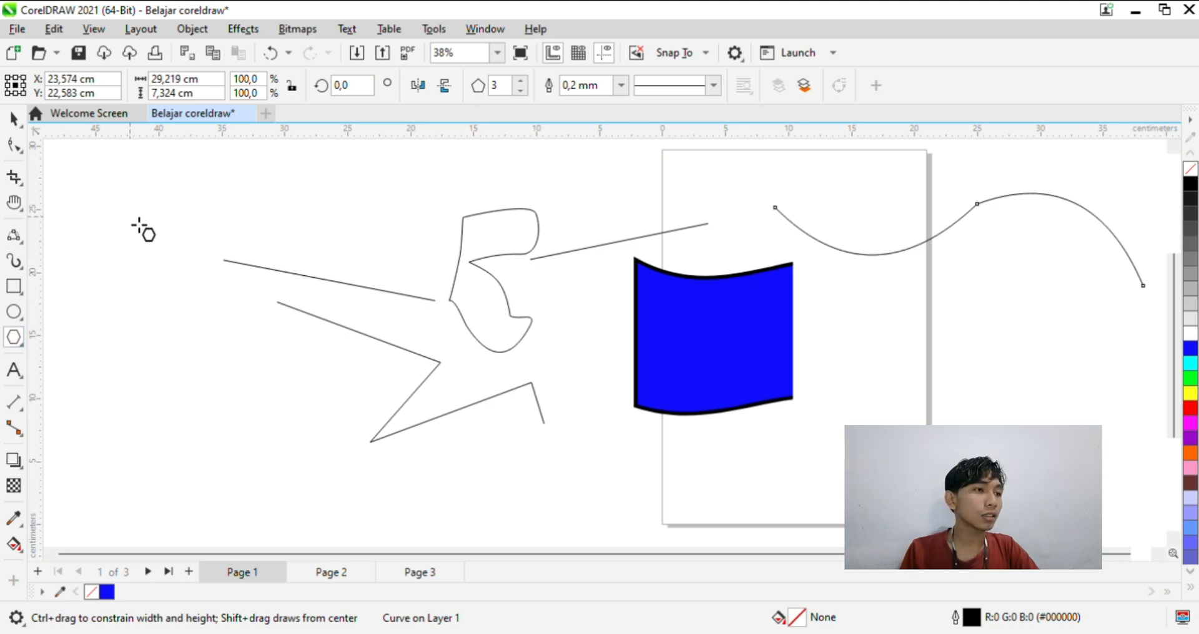
mouse_move(138, 215)
left_mouse_down()
mouse_move(169, 304)
mouse_move(244, 361)
mouse_move(238, 324)
left_mouse_up()
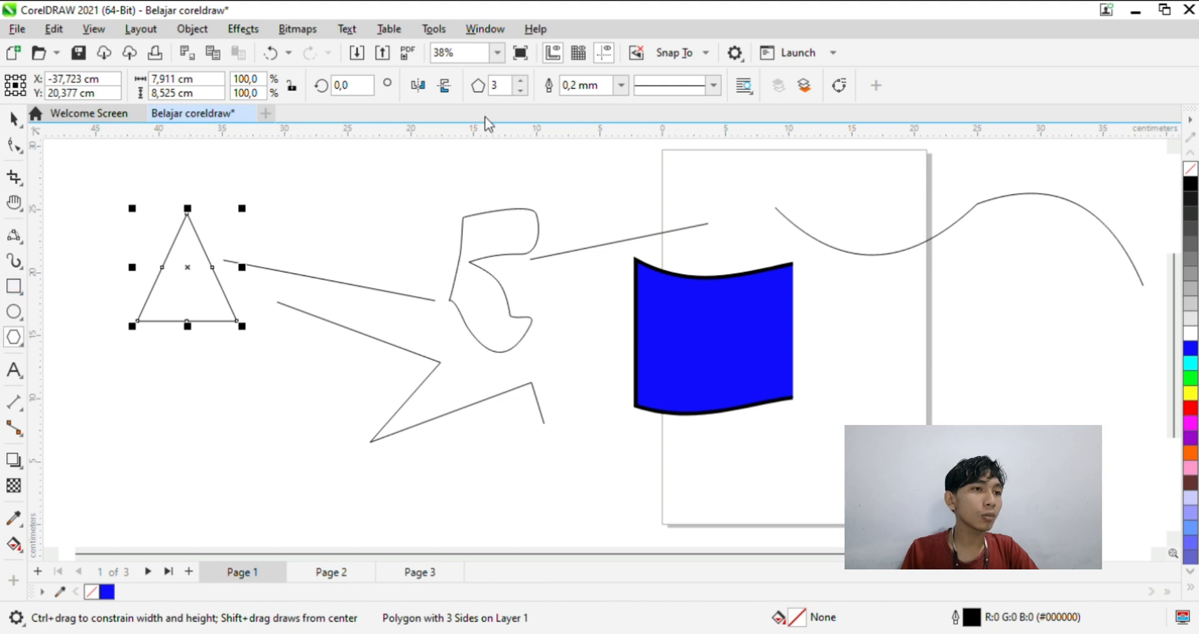
left_click(520, 80)
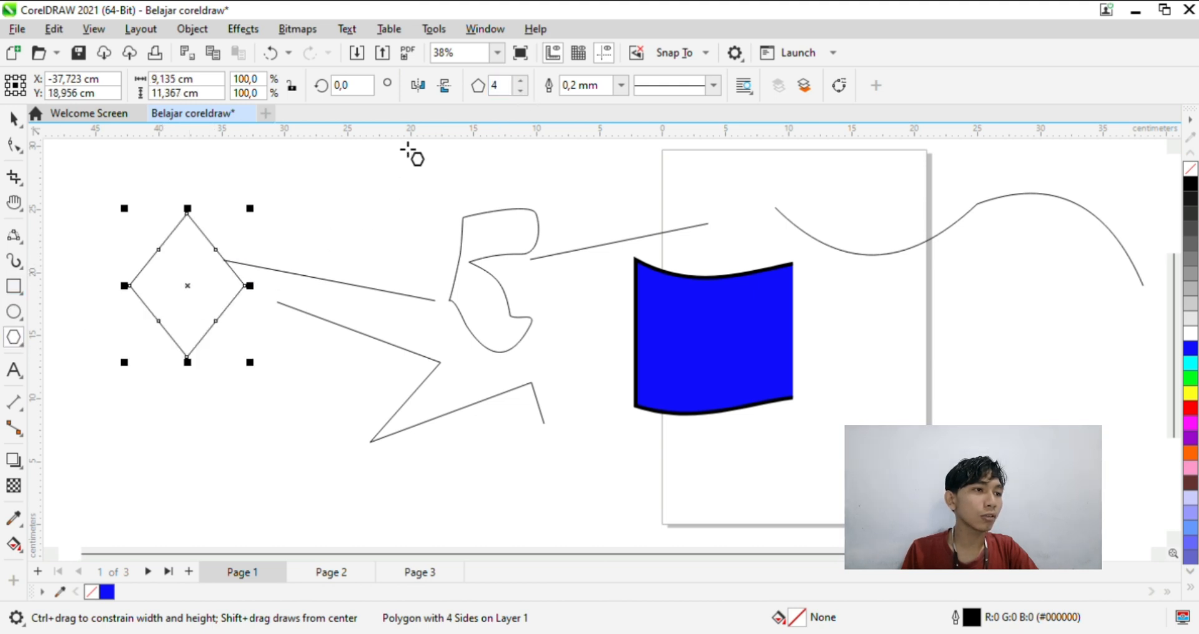
left_click(519, 81)
left_click(519, 81)
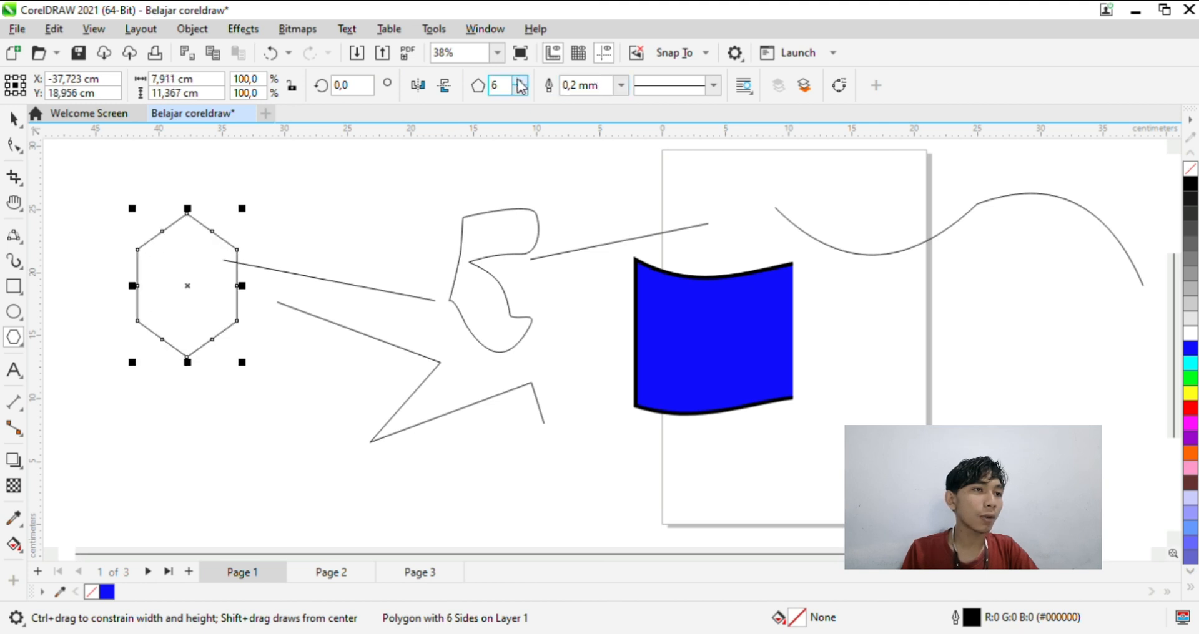
left_click(520, 81)
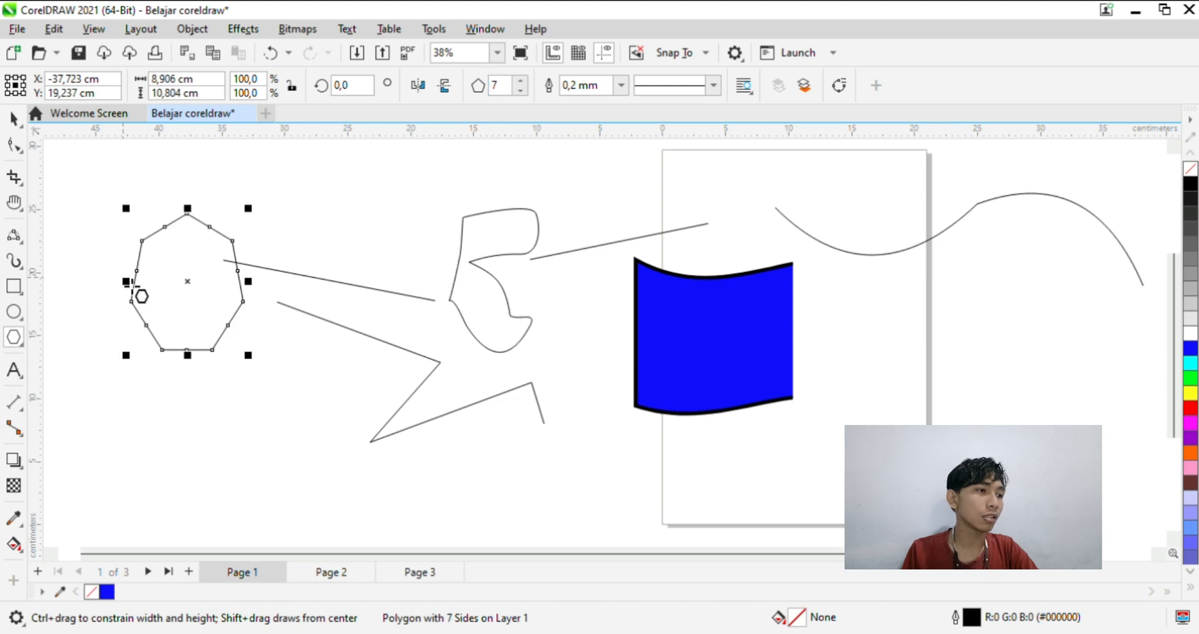
Add the artistic text BELAJAR CORELDRAW below and to the right of the seven-sided polygon.
left_click(15, 373)
left_click(244, 389)
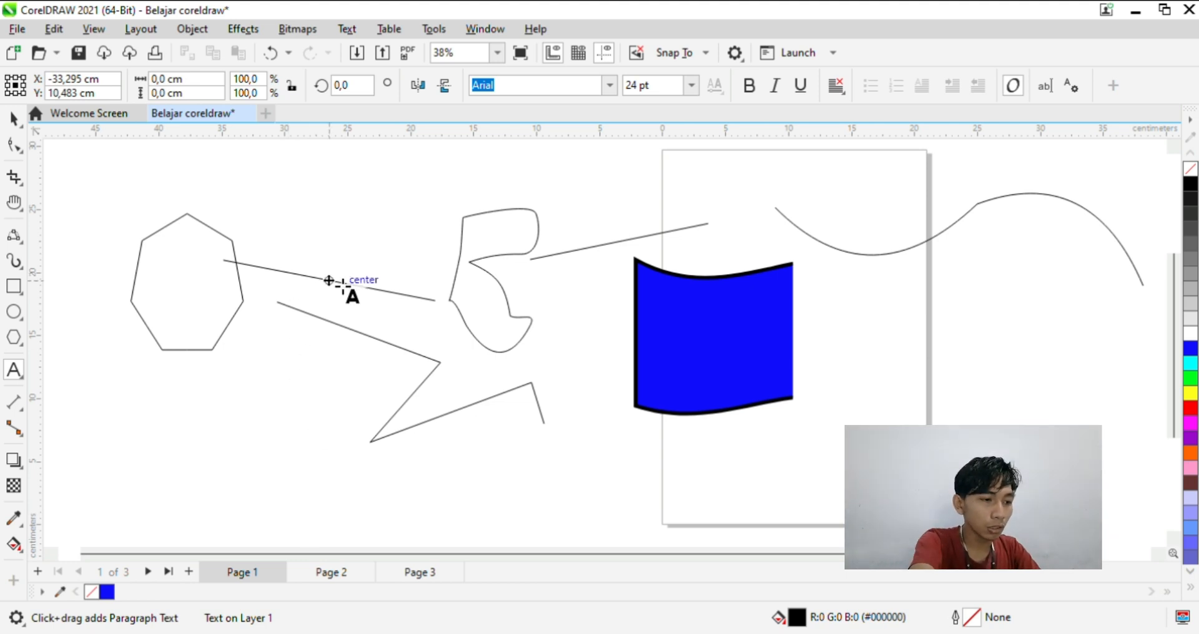
type("BELAJAR C")
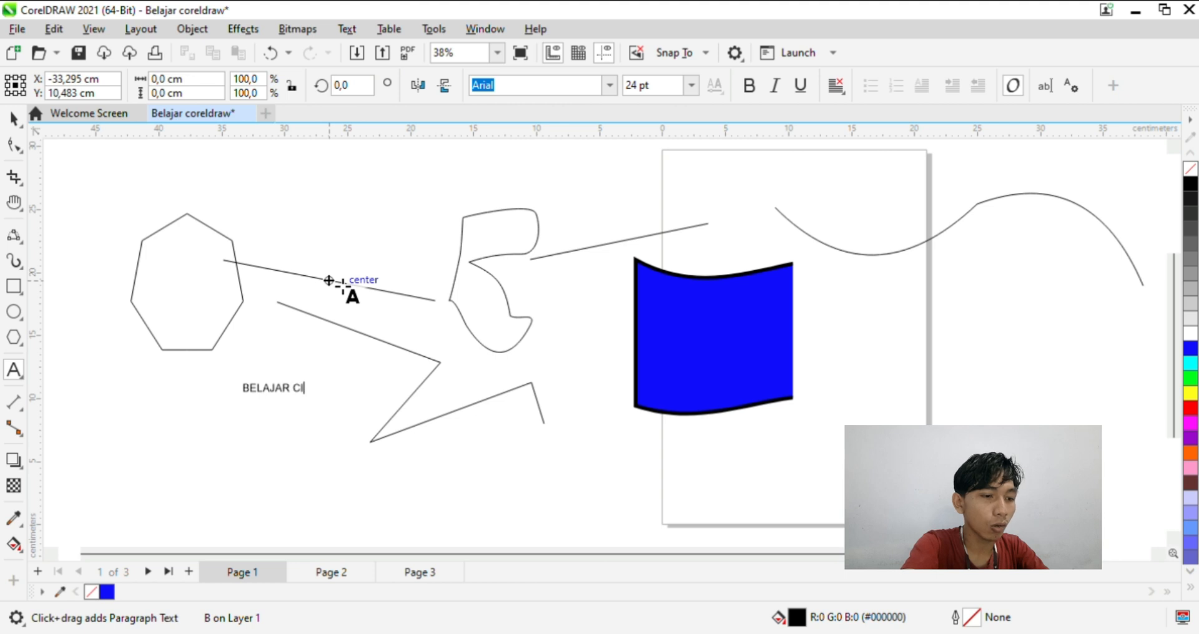
type("I")
key("BackSpace")
type("ORELDR")
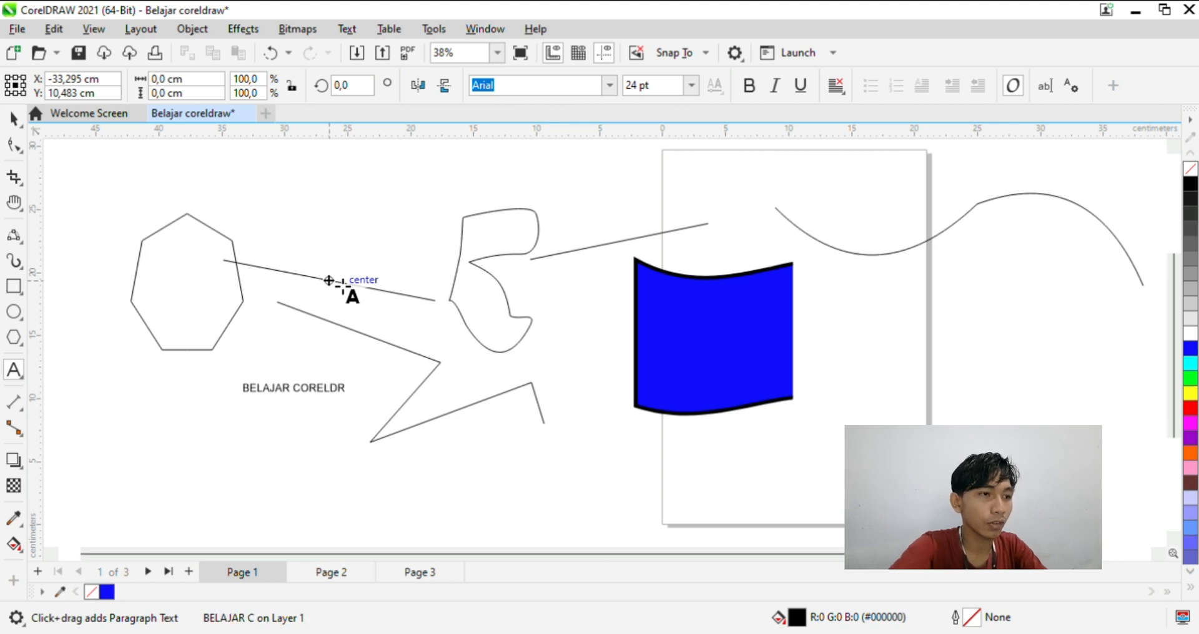
type("AW")
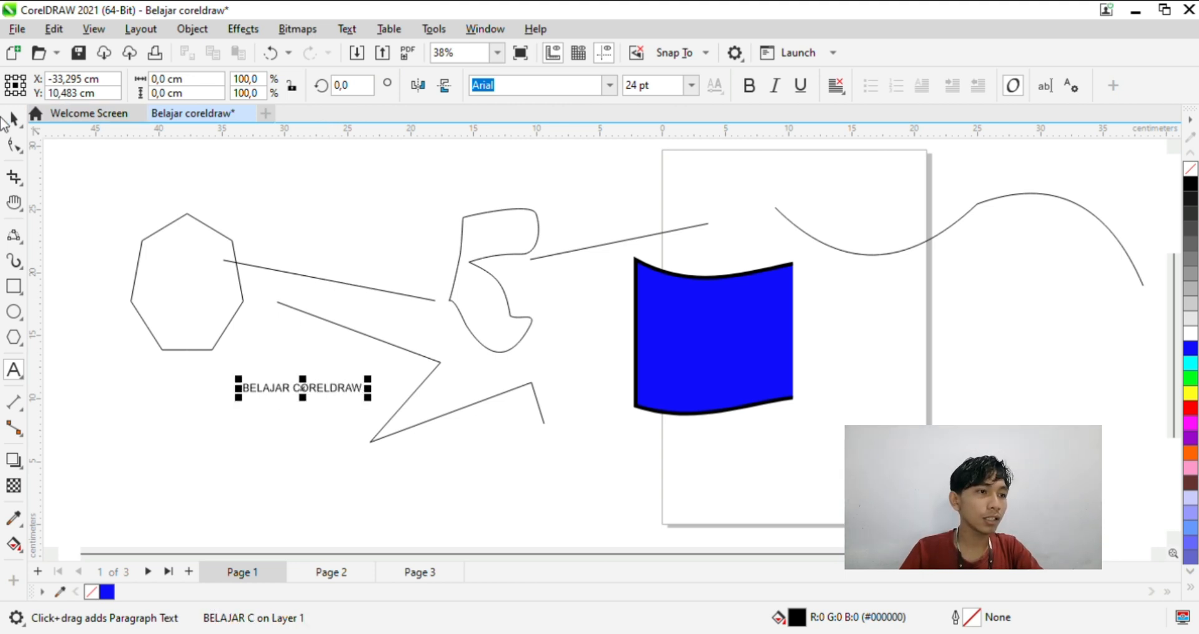
Enlarge the BELAJAR CORELDRAW text to about 24.3 cm wide and change its font to Algerian.
left_click(12, 119)
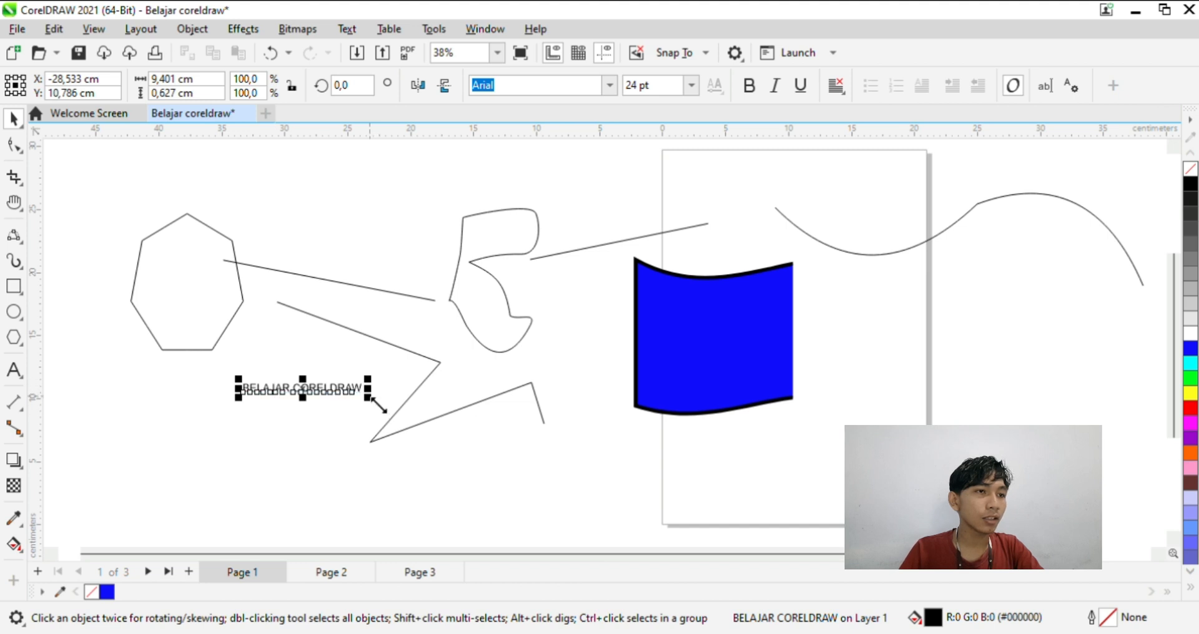
left_click_drag(379, 405, 563, 446)
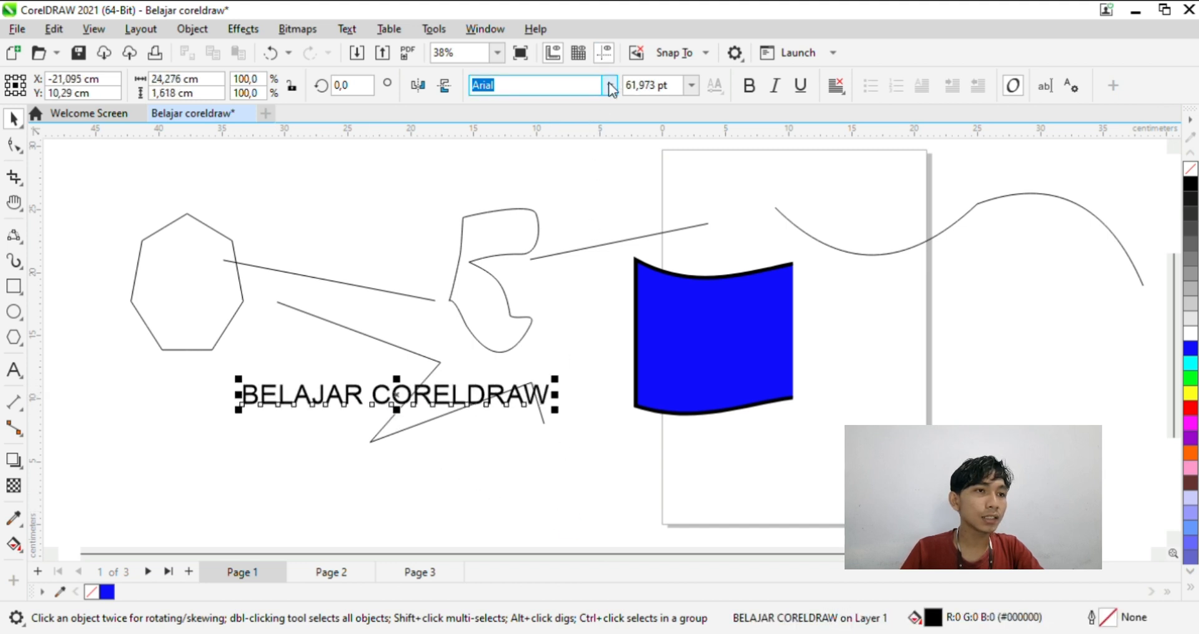
left_click(609, 84)
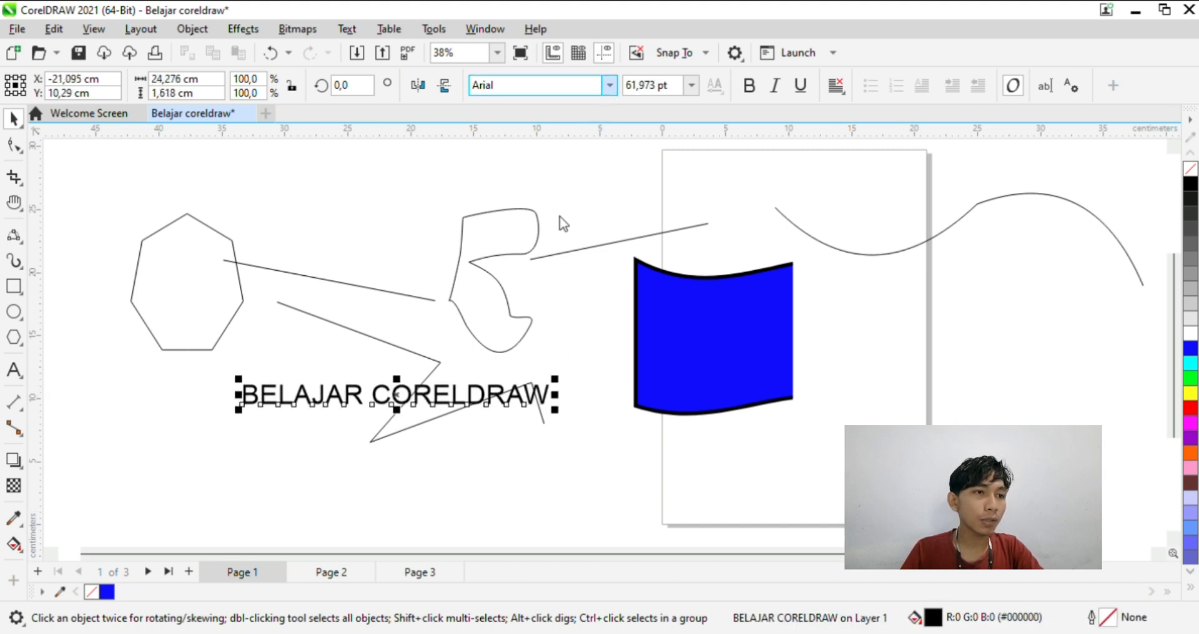
left_click(542, 285)
Set the text size to 100 pt and move the text left so that it clears the blue flag.
left_click(689, 86)
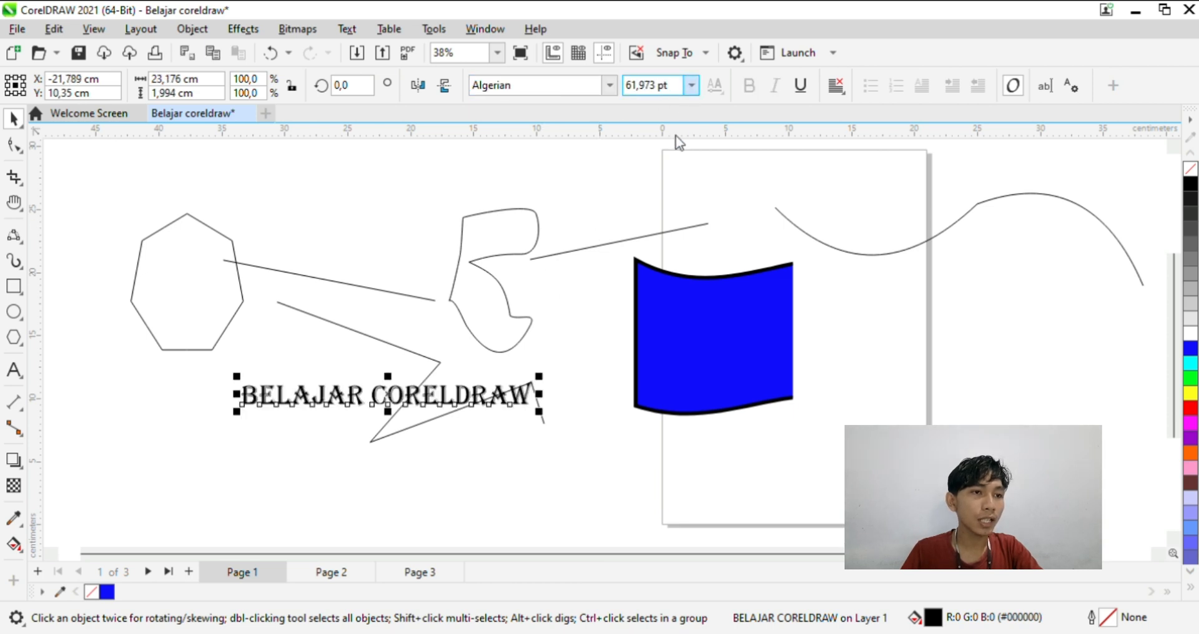
left_click(654, 369)
left_click_drag(620, 402, 517, 392)
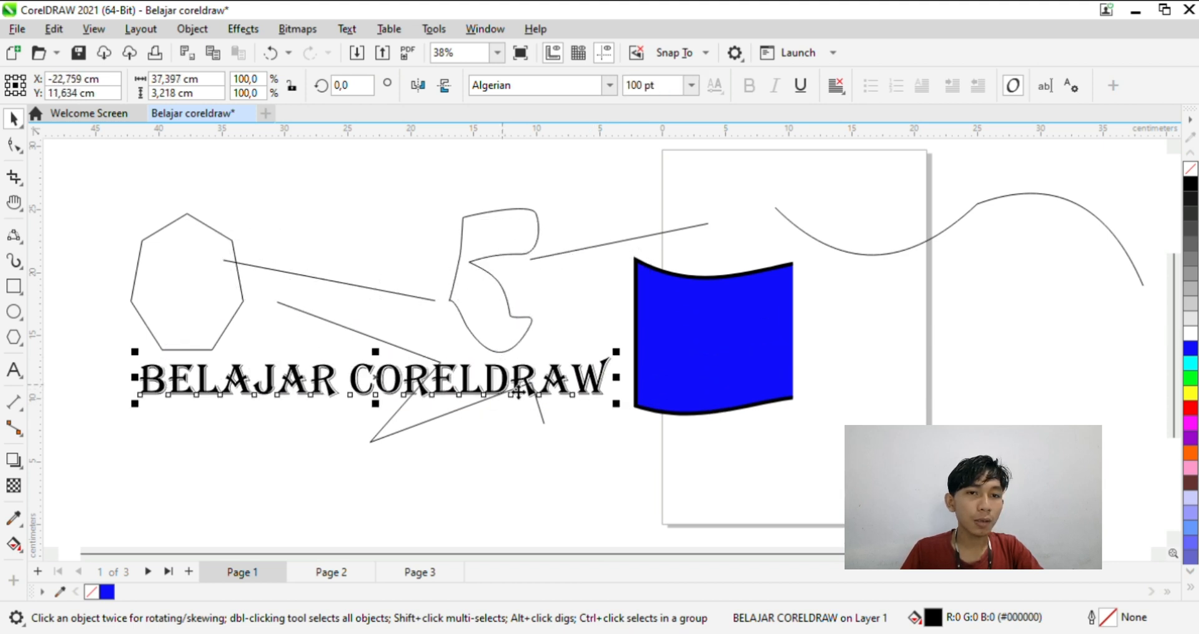
Try red and dark teal fills on the text and settle on the grey-teal #669999.
left_click(1191, 410)
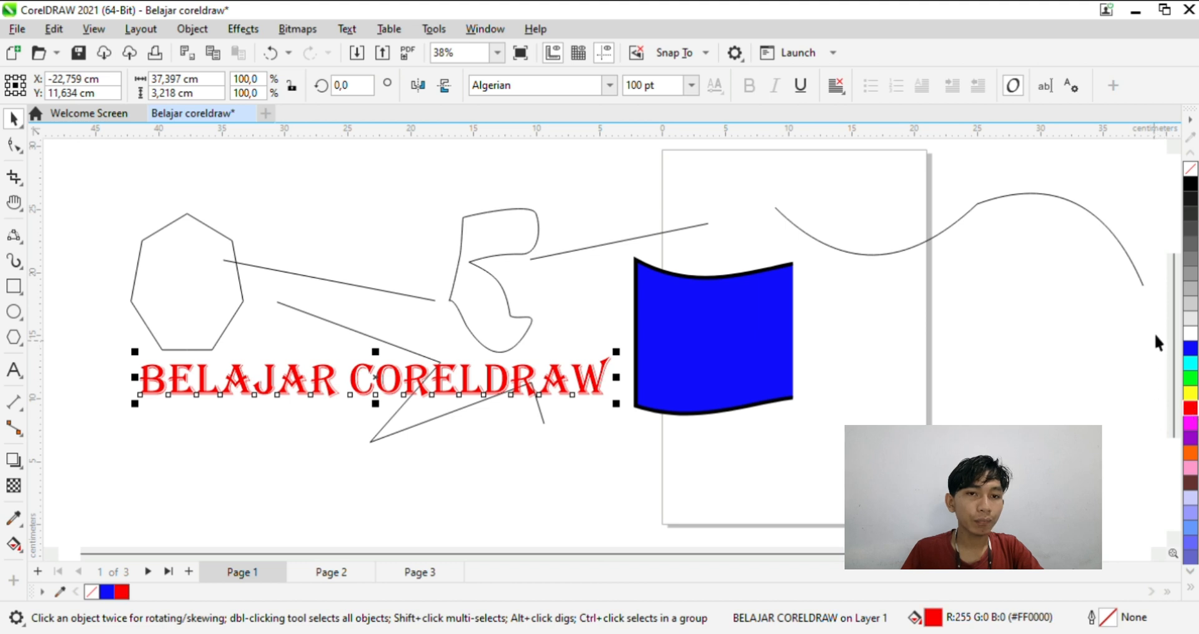
scroll(1189, 437, "down", 3)
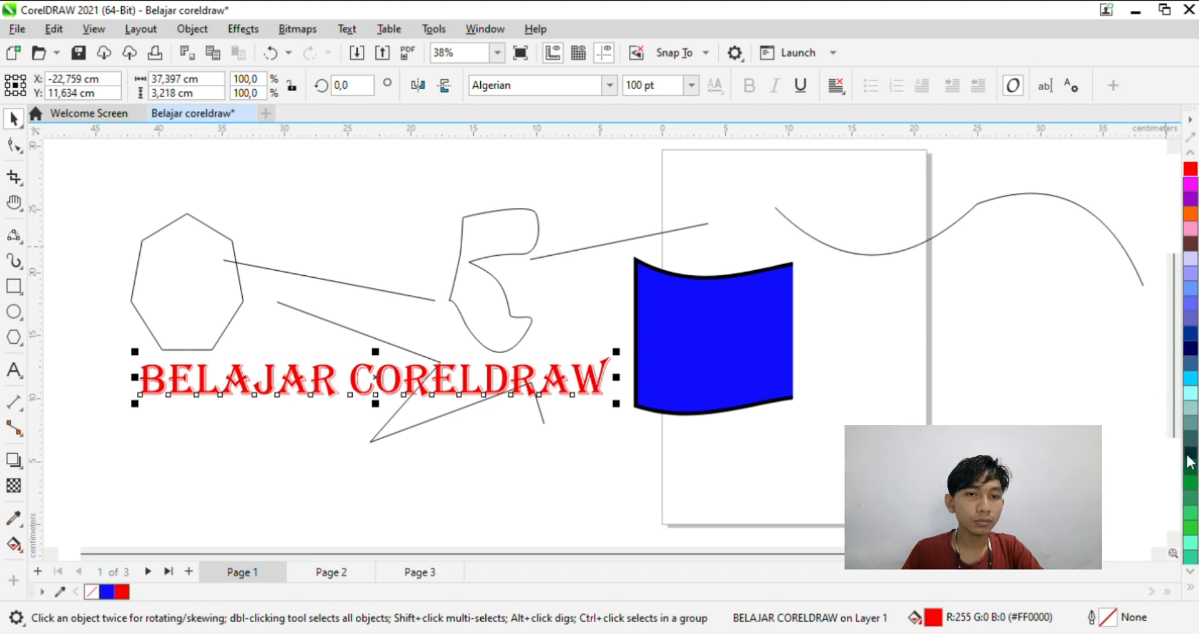
left_click(1189, 453)
left_click(1190, 425)
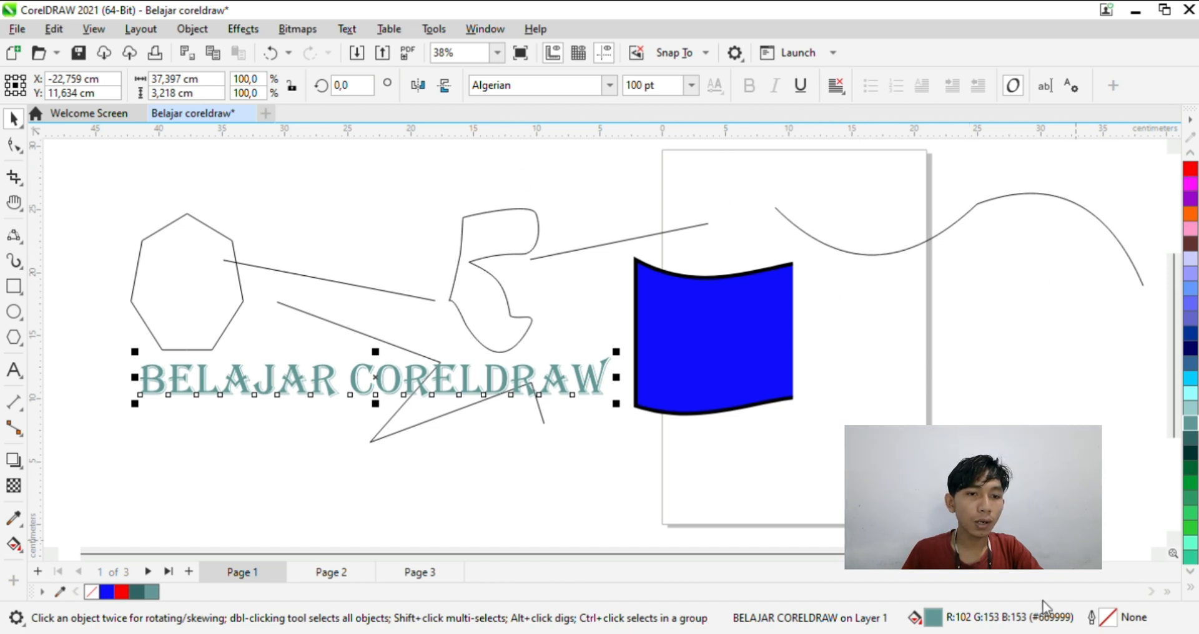
Try black and red outlines on the text and settle on a bright green #16DB00 outline.
double_click(1109, 612)
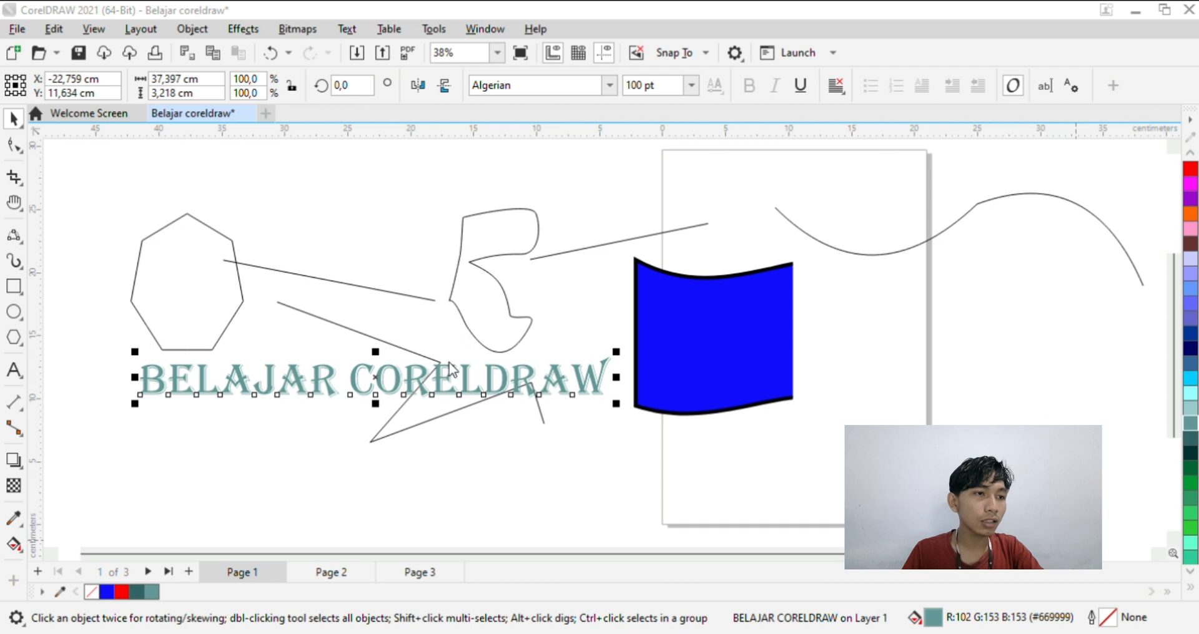
key("ctrl+z")
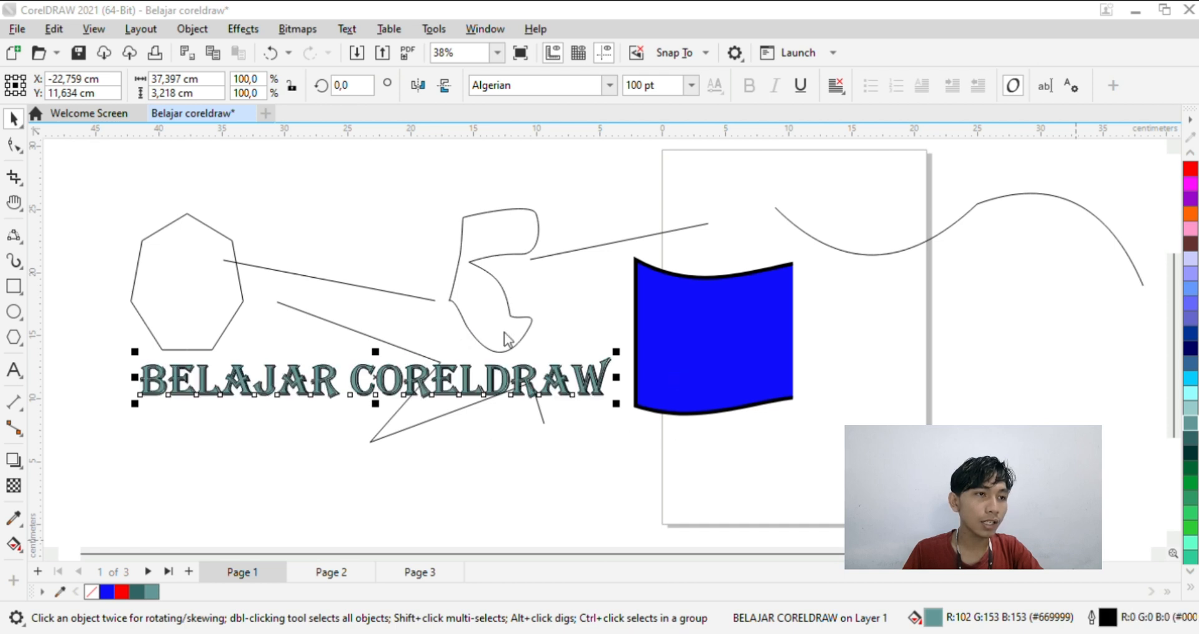
left_click(497, 405)
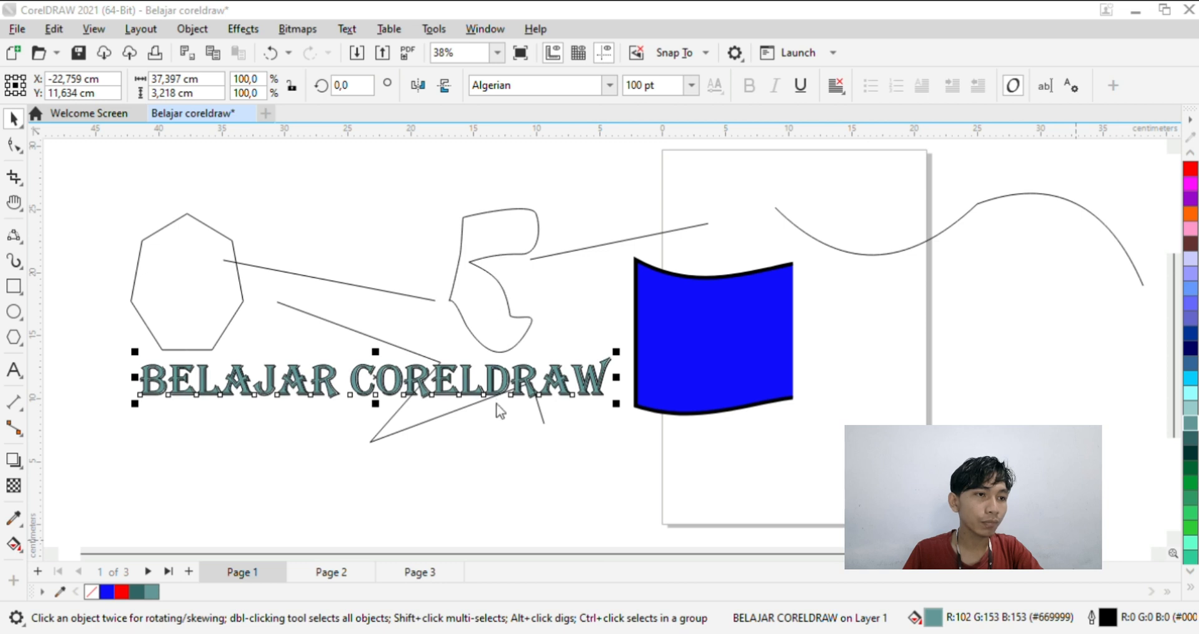
left_click(467, 373)
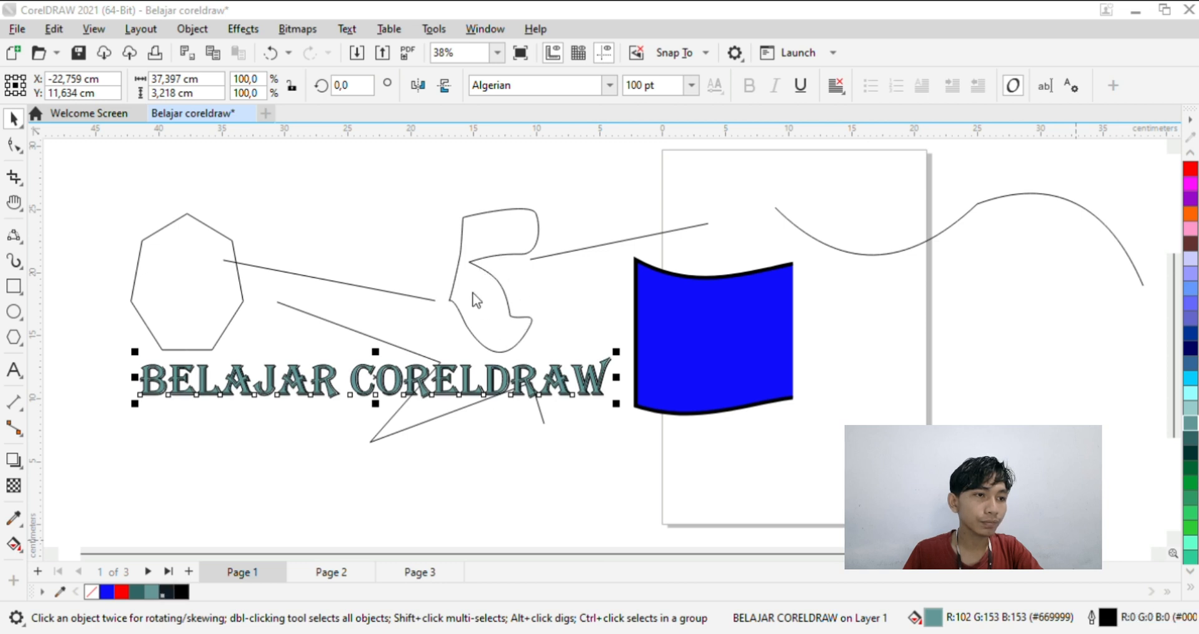
left_click(559, 332)
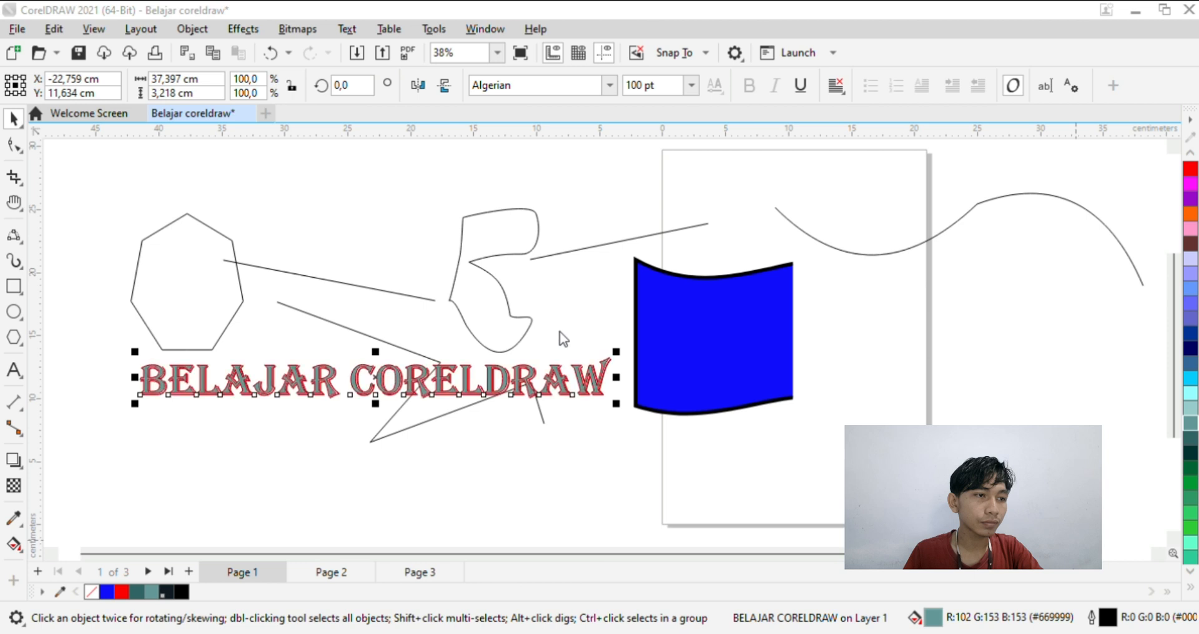
left_click(496, 443)
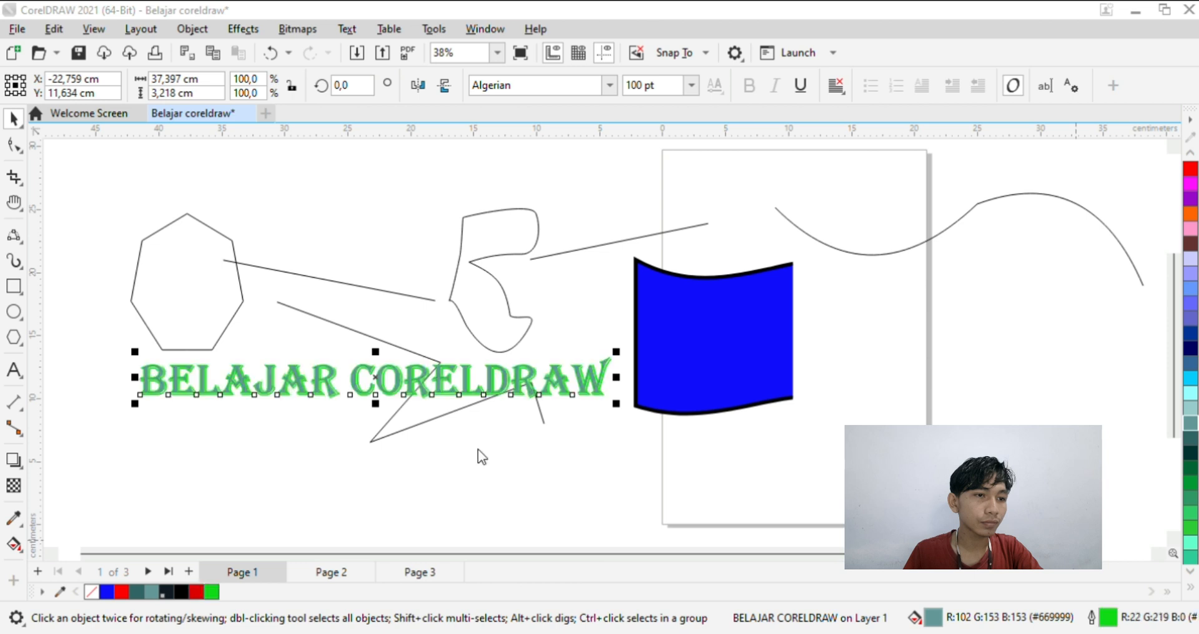
left_click(736, 461)
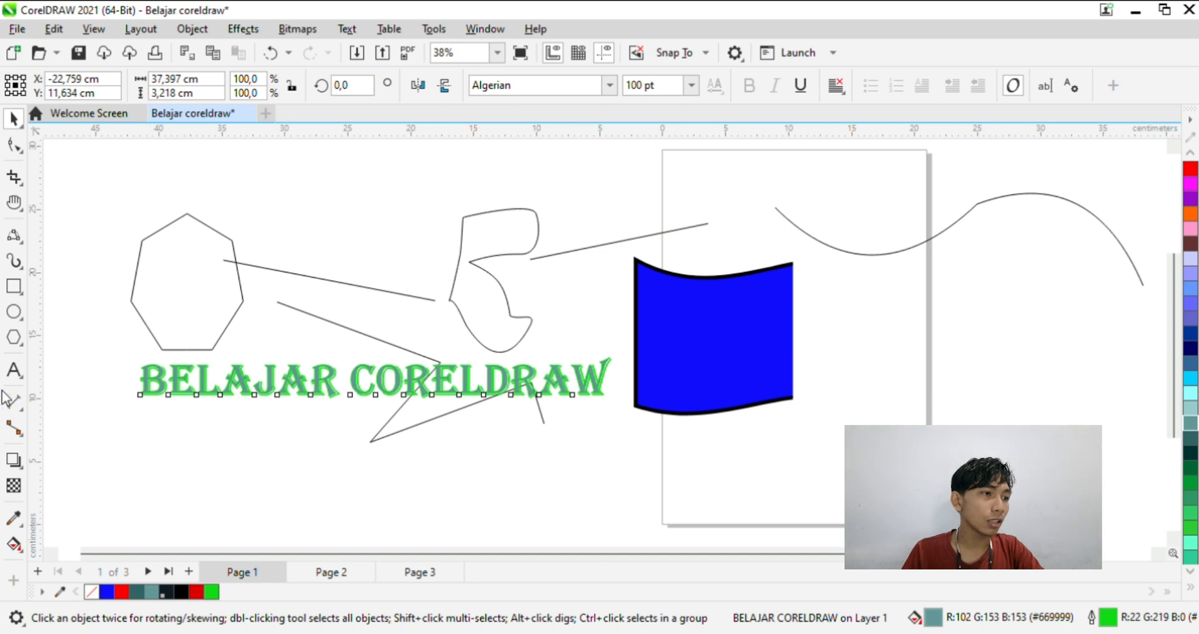
Add a drop shadow to the text, pulled from its left edge to its right end, and inspect it up close.
left_click(14, 460)
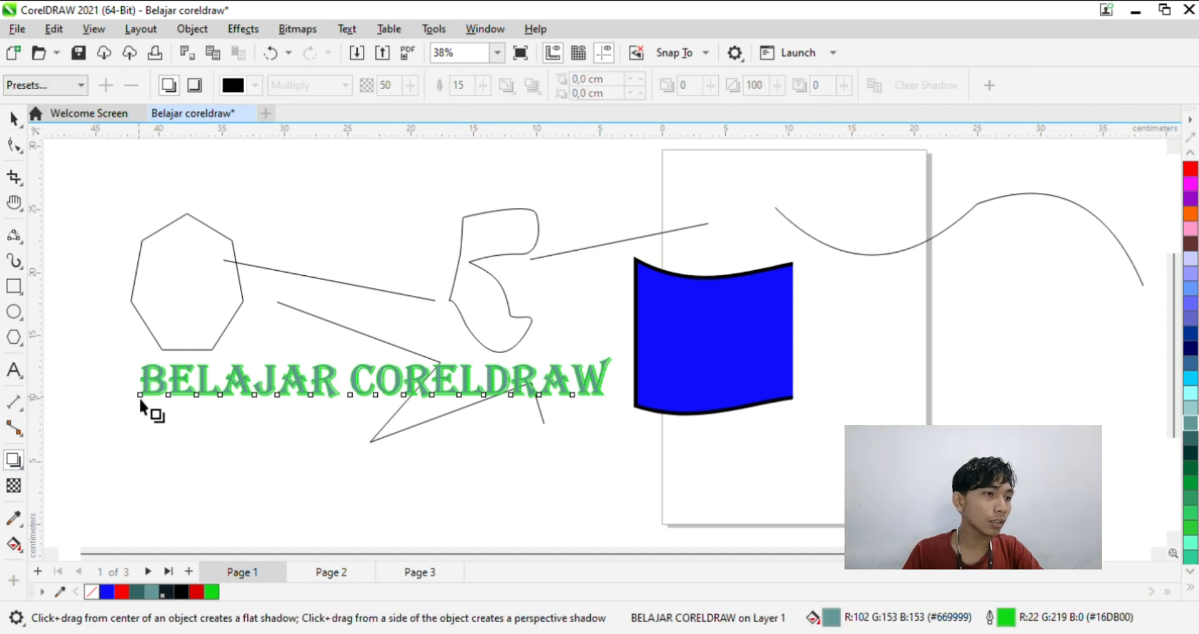
left_click_drag(139, 397, 613, 379)
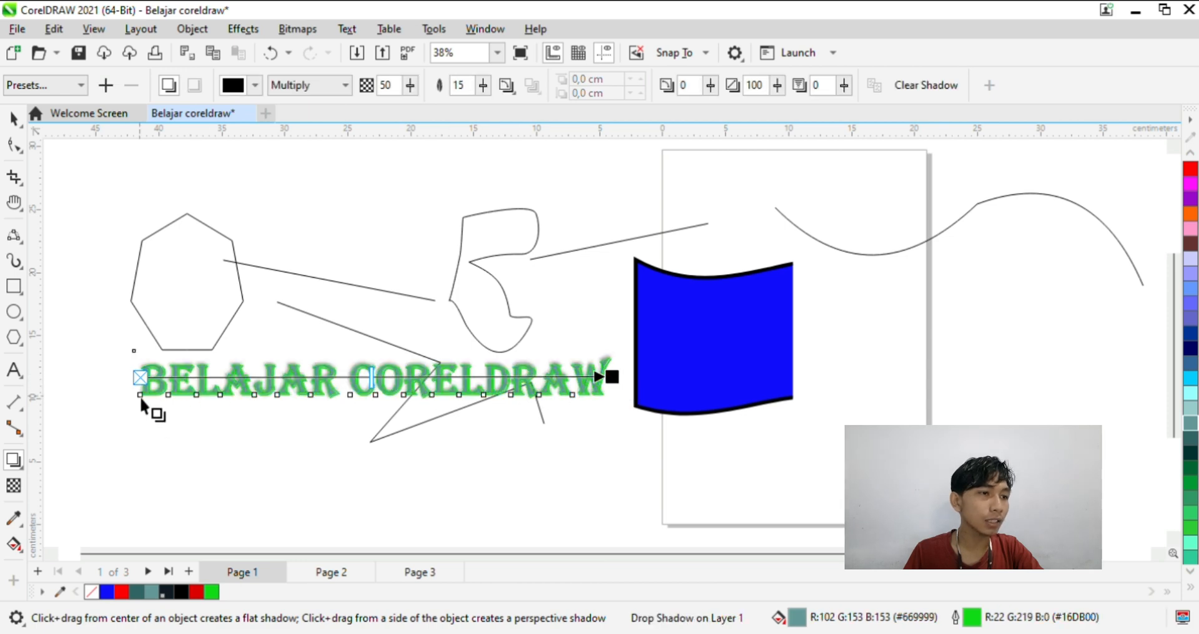
scroll(158, 387, "up", 3)
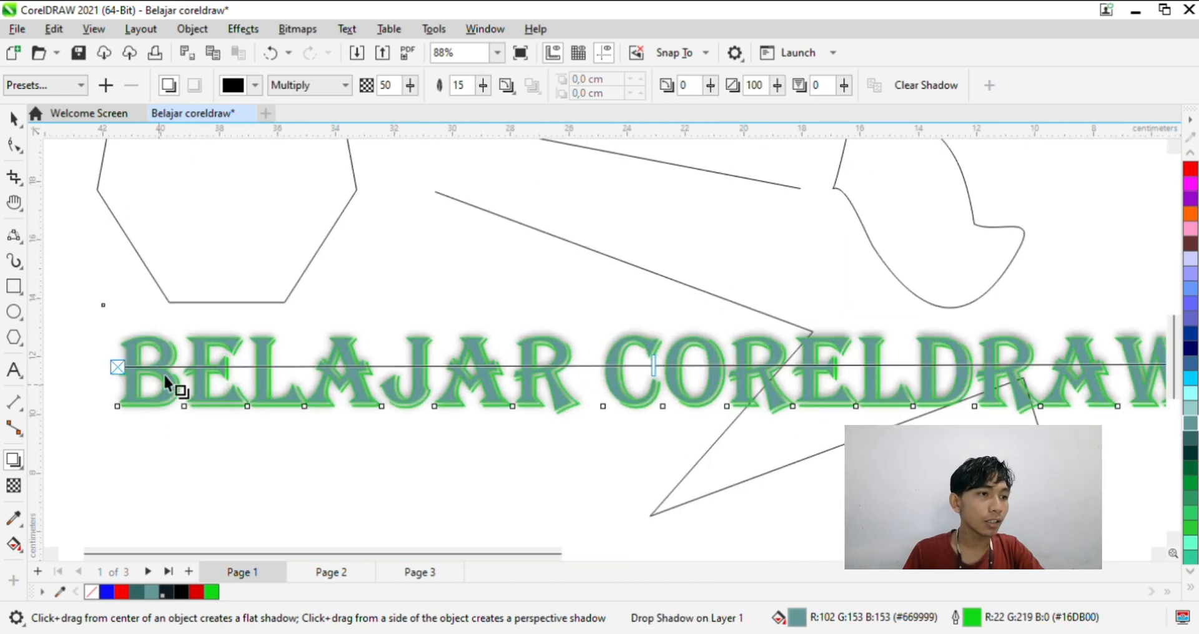
scroll(218, 341, "down", 2)
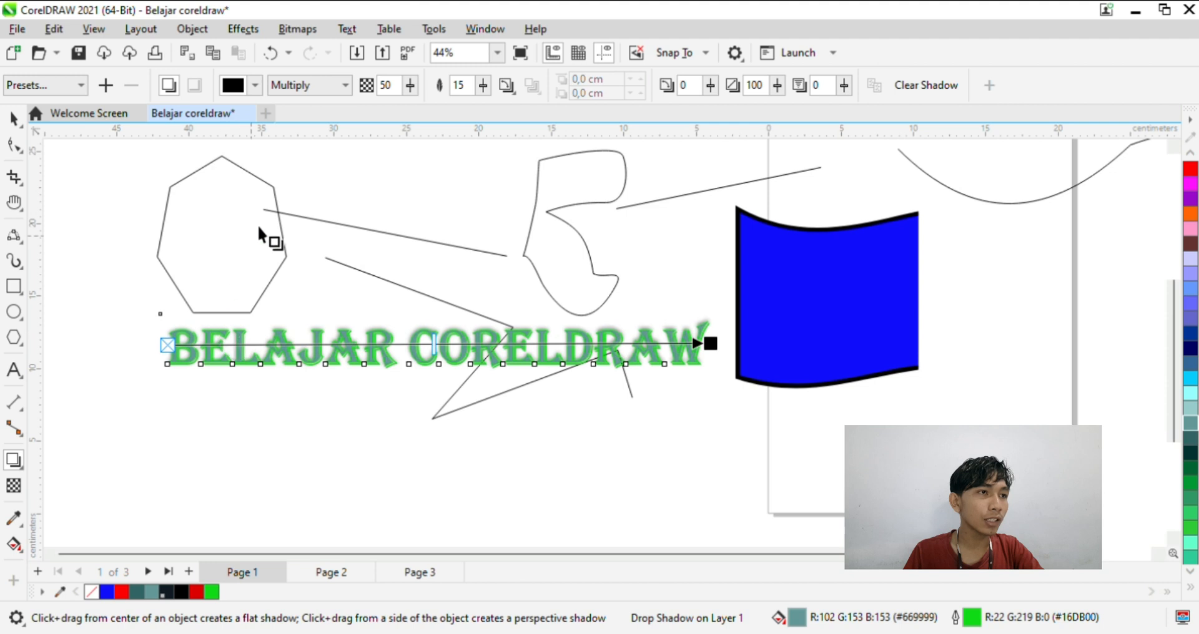
Try the If Lighter, Subtract and Add merge modes on the text's drop shadow and settle on Normal.
left_click(313, 85)
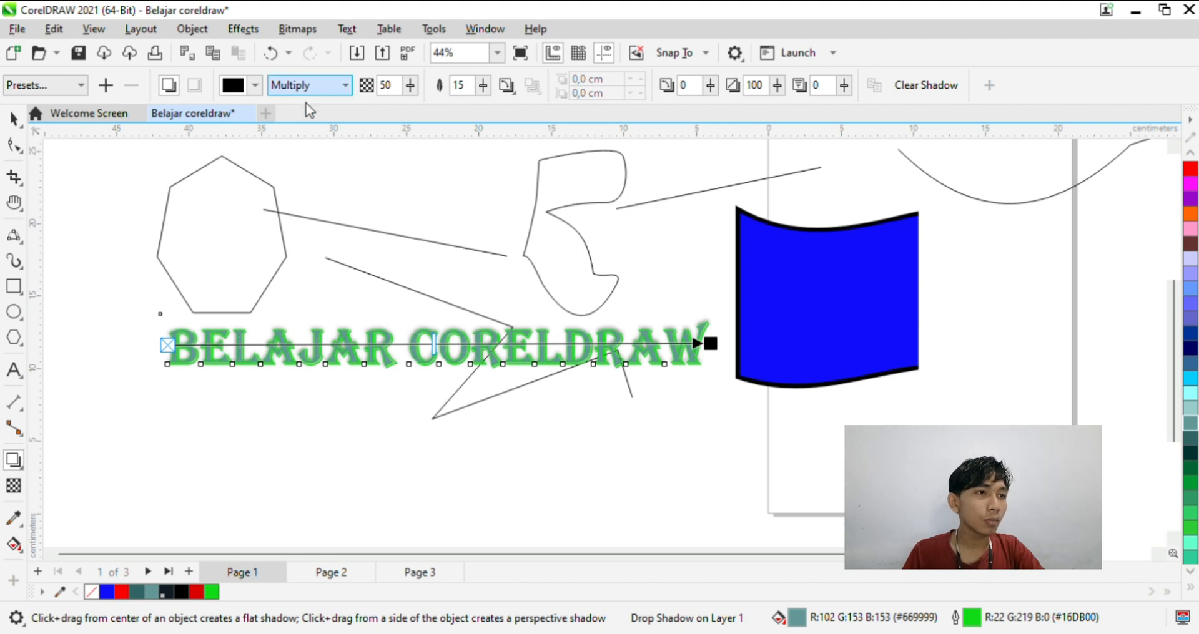
left_click(306, 103)
left_click(318, 87)
left_click(307, 187)
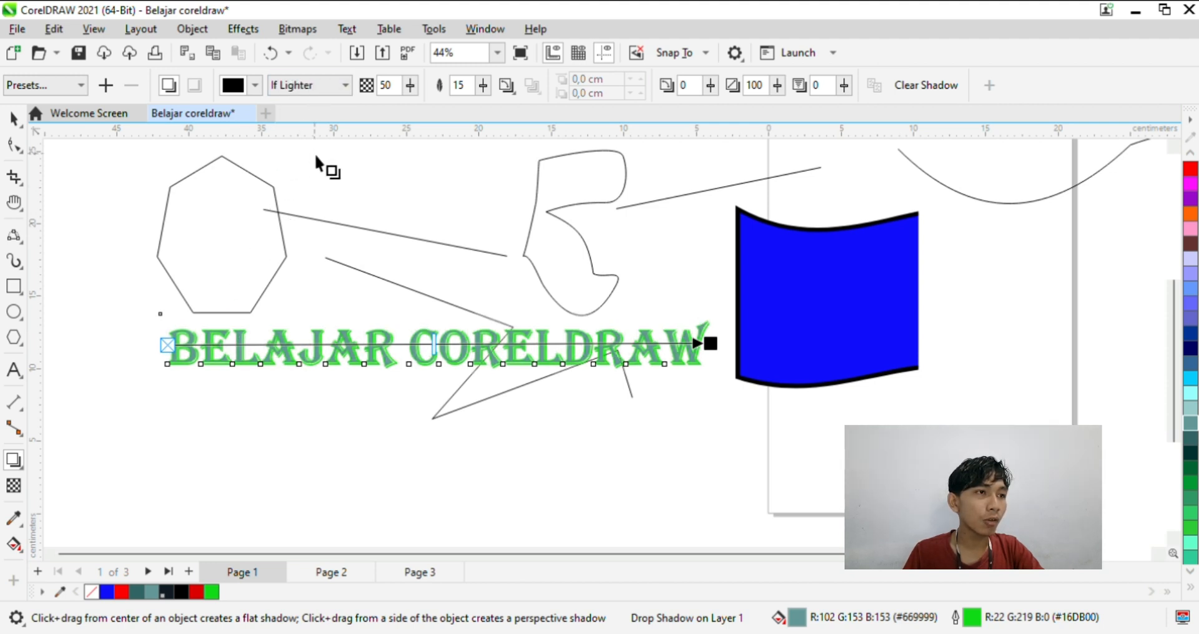
left_click(332, 89)
left_click(324, 133)
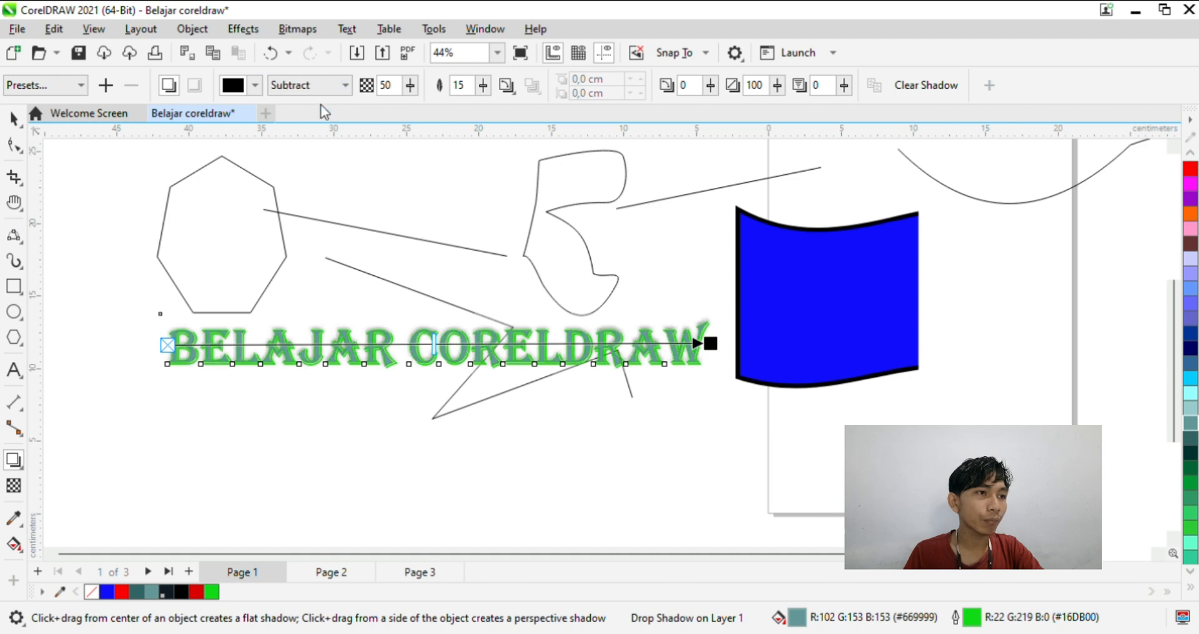
left_click(305, 118)
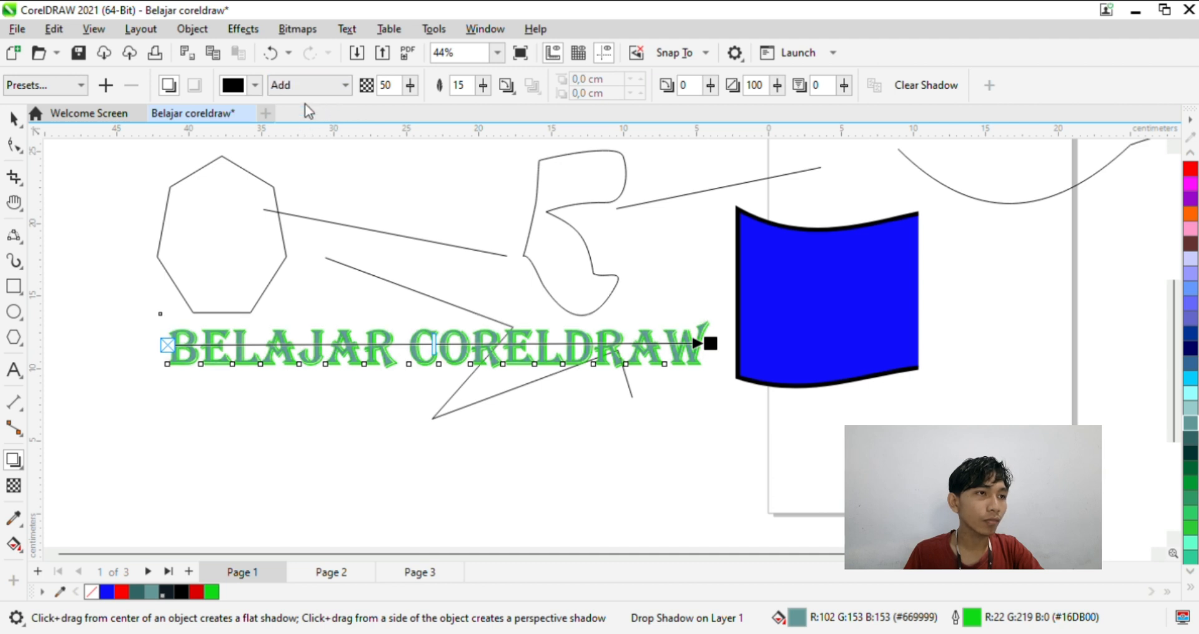
left_click(306, 91)
left_click(306, 107)
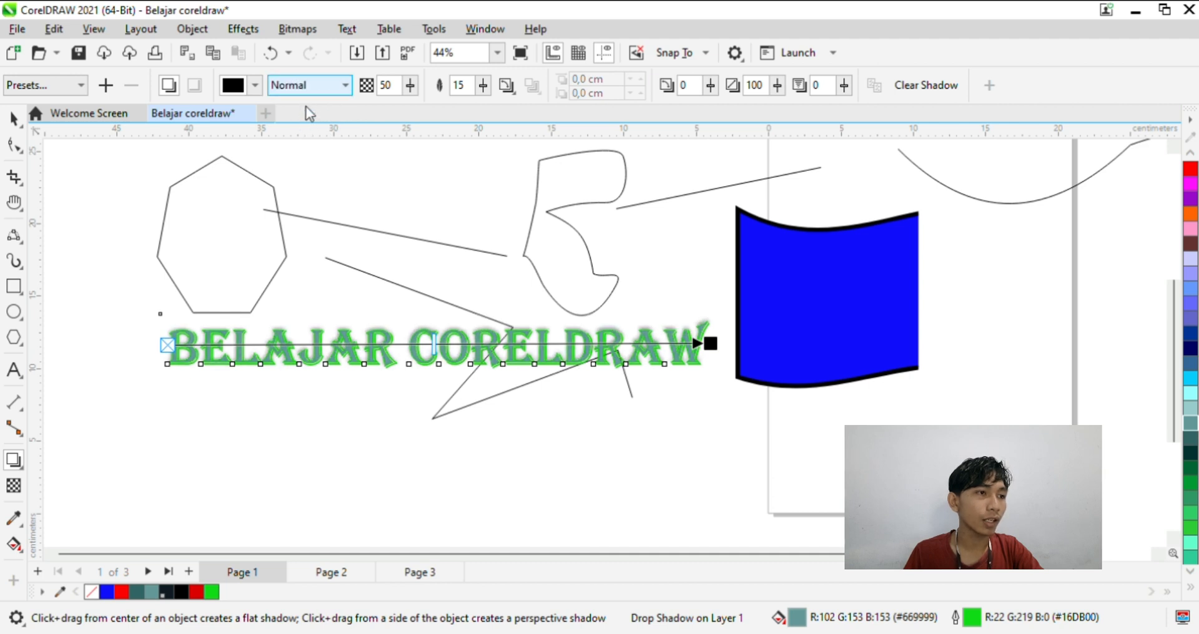
Add a one-step outside contour of about 0.39 cm around the text and change the contour's fill to black.
left_click(42, 474)
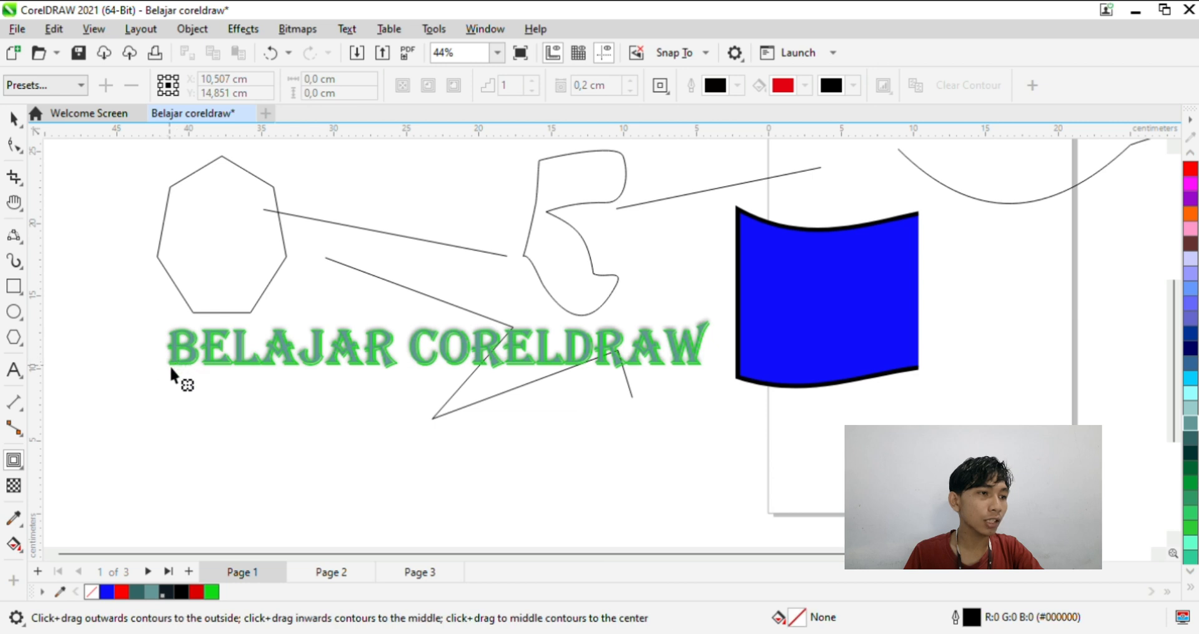
left_click(210, 352)
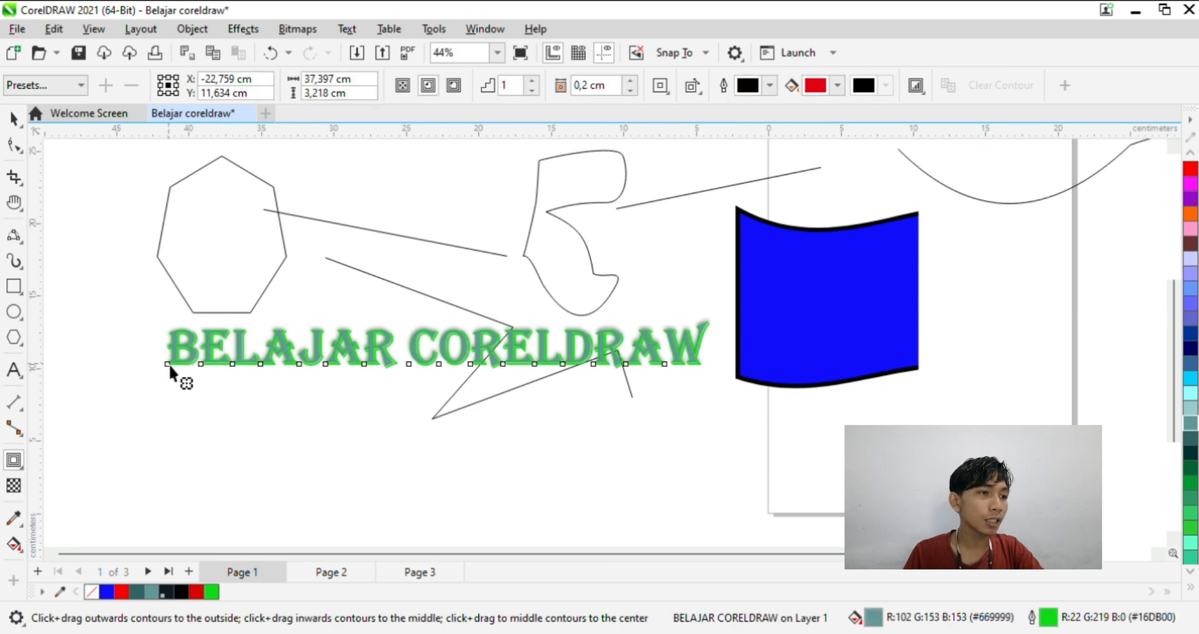
left_click_drag(177, 372, 164, 394)
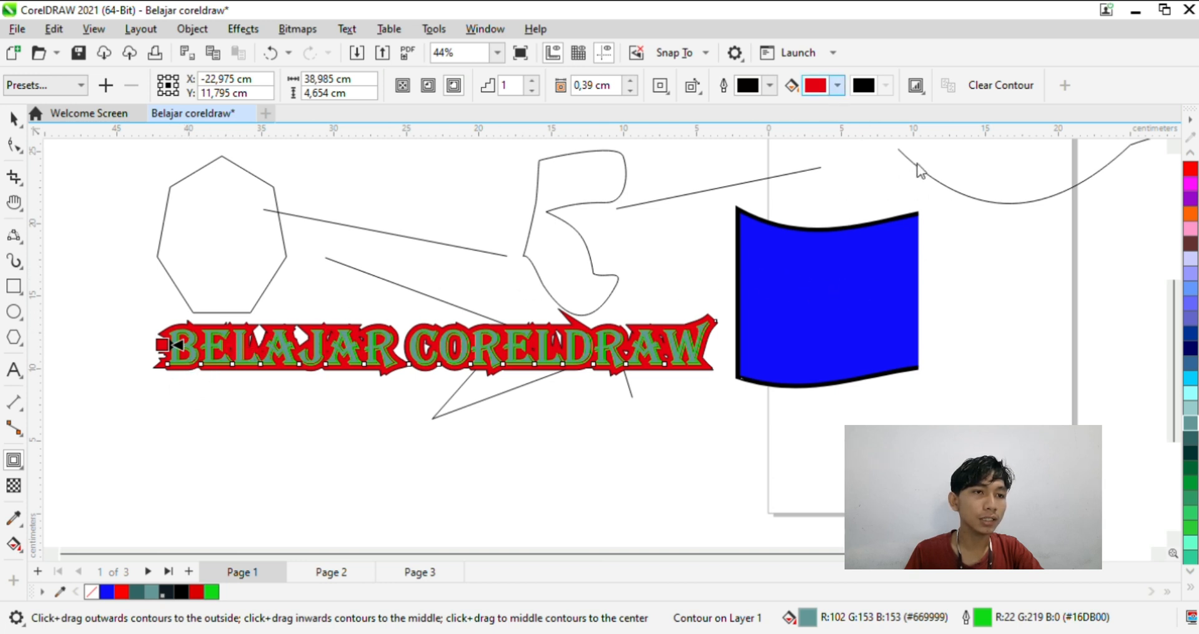
left_click(821, 305)
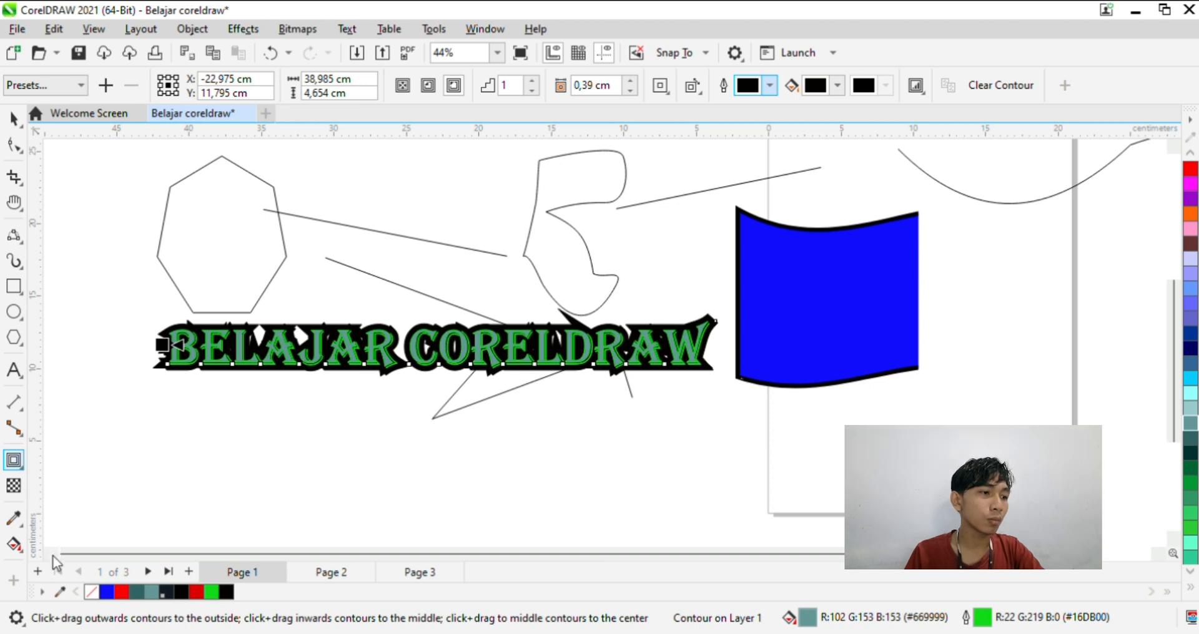
Apply a uniform transparency of 100 to the blue wavy flag.
left_click(11, 489)
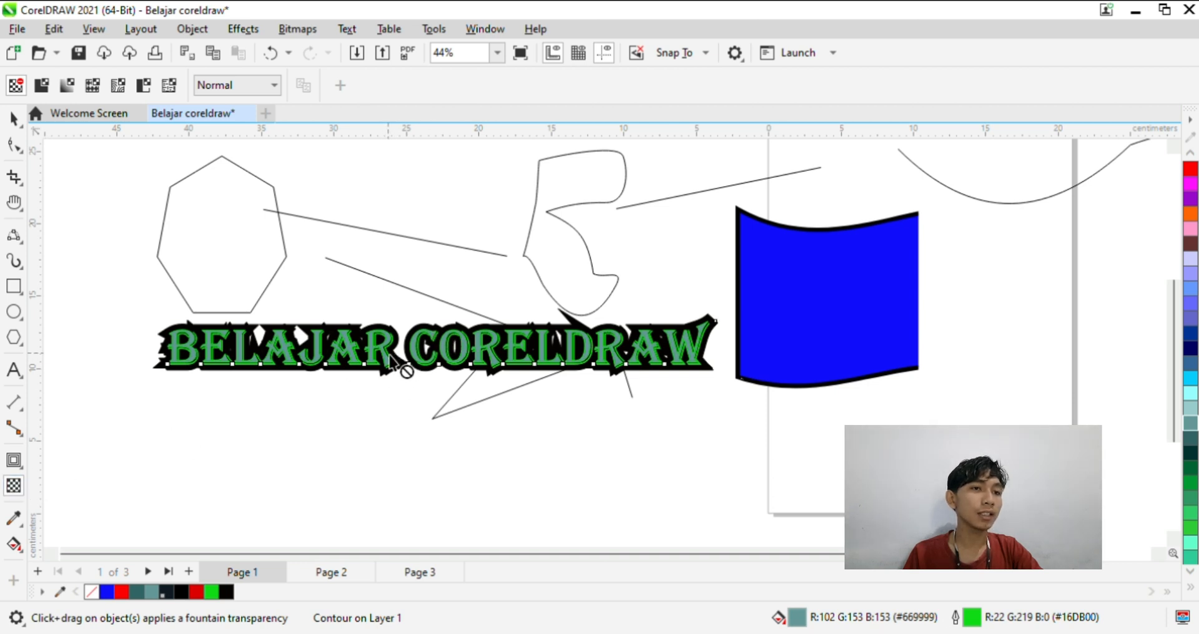
left_click(874, 327)
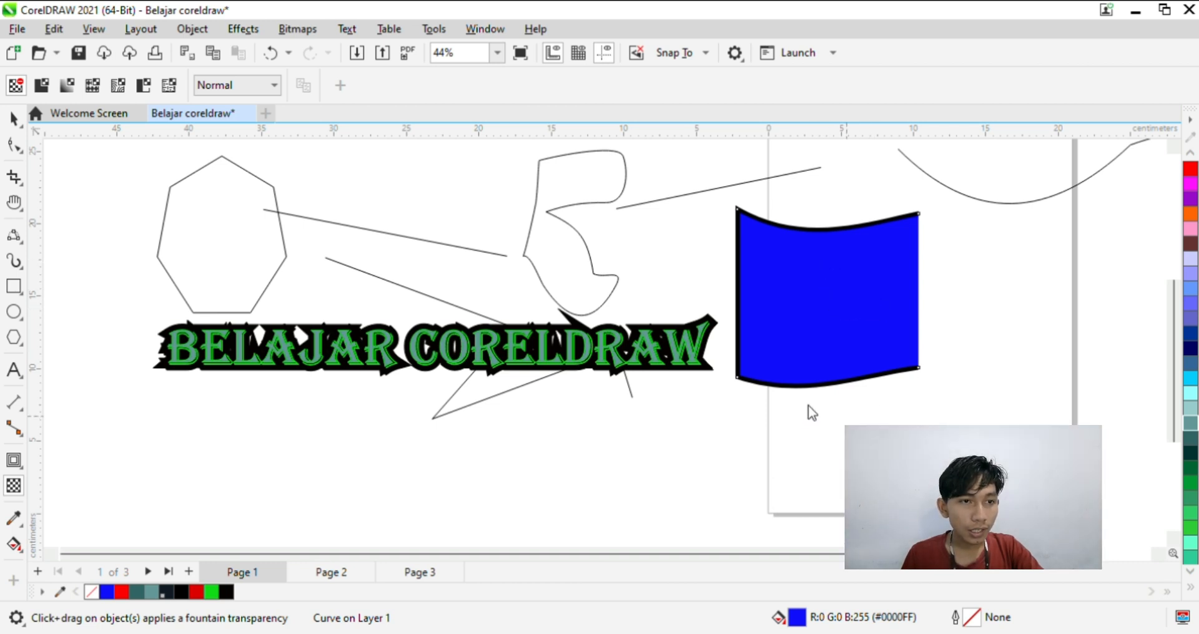
key("ctrl+r")
left_click(854, 407)
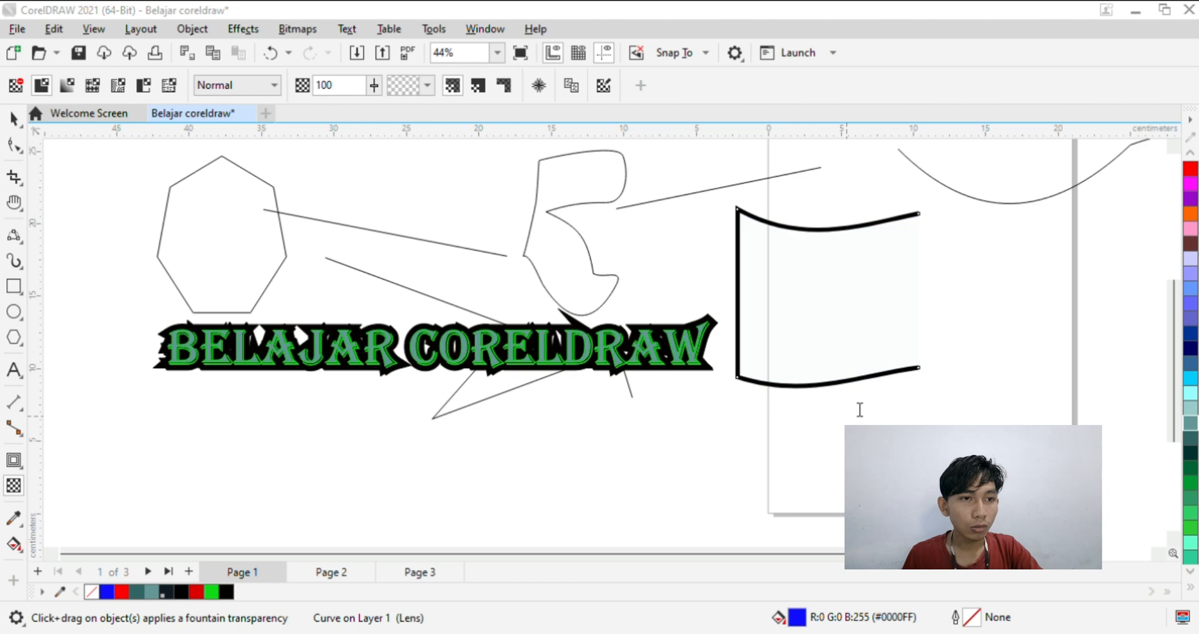
Set the flag's uniform transparency to 57 and fill the flag with the teal colour sampled from the text.
left_click(814, 417)
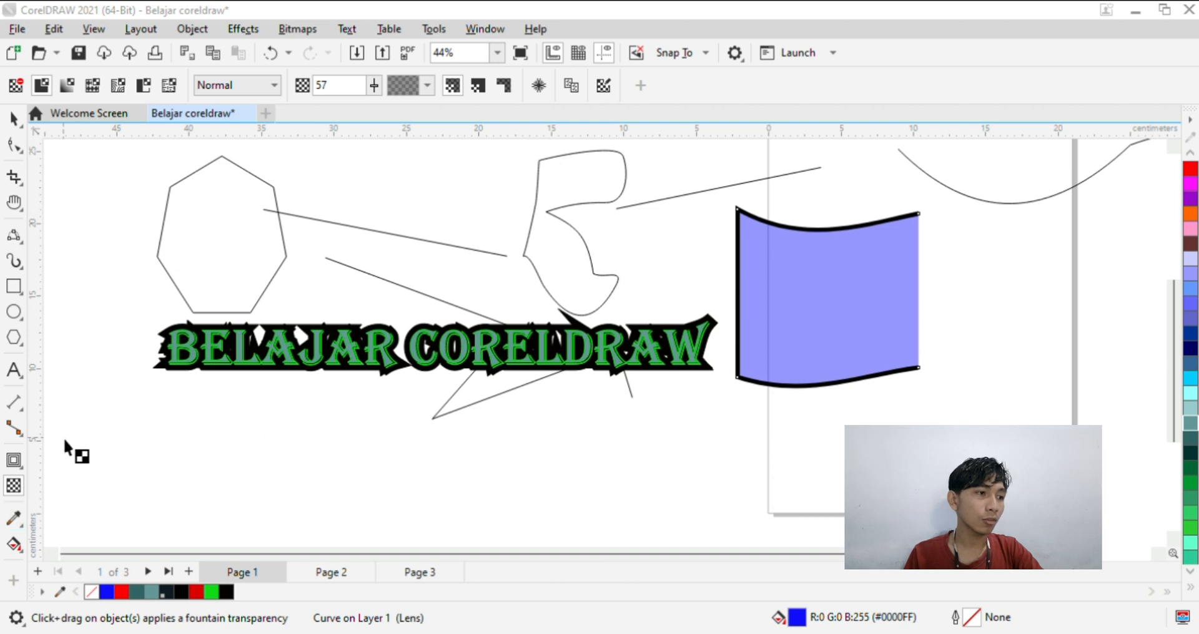
left_click(15, 521)
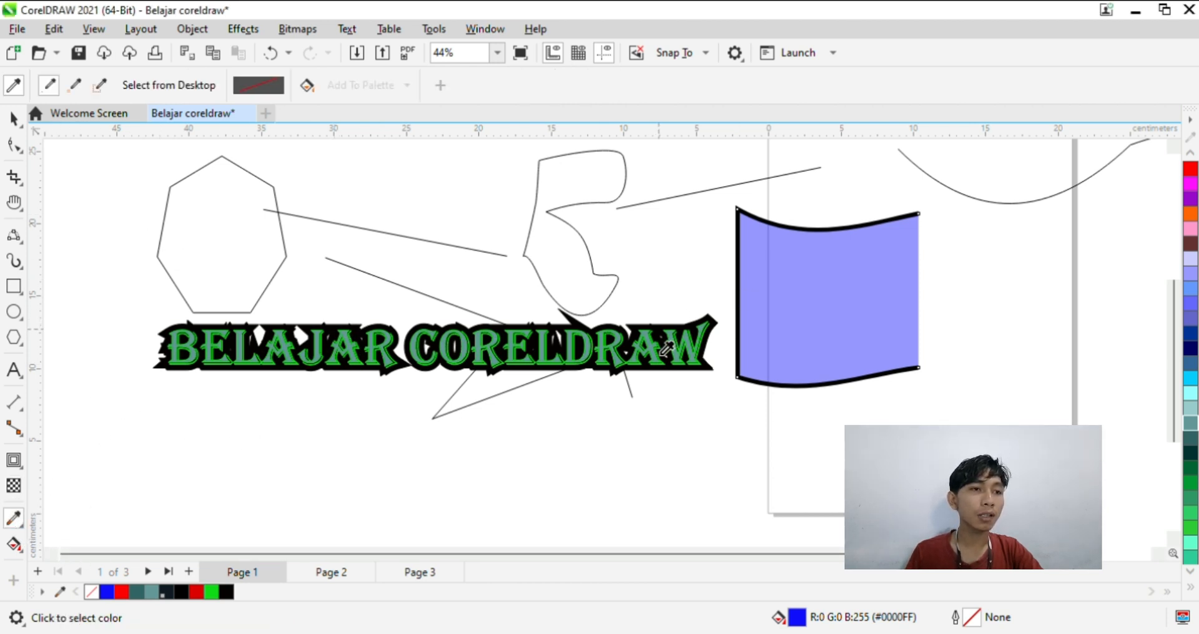
left_click(589, 377)
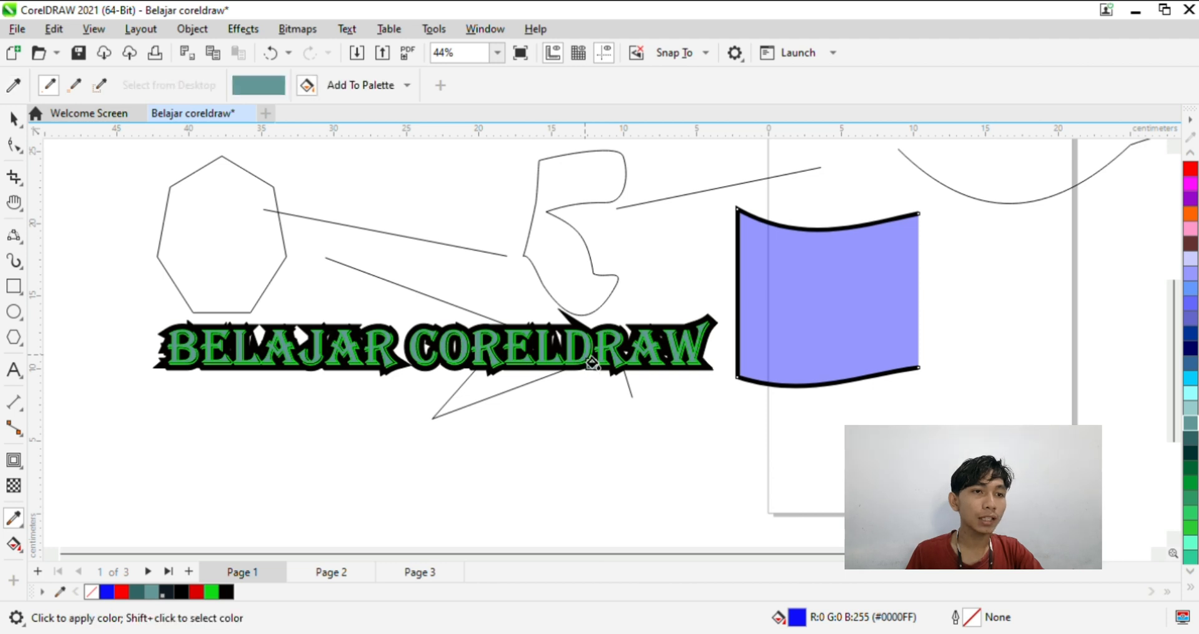
left_click(805, 329)
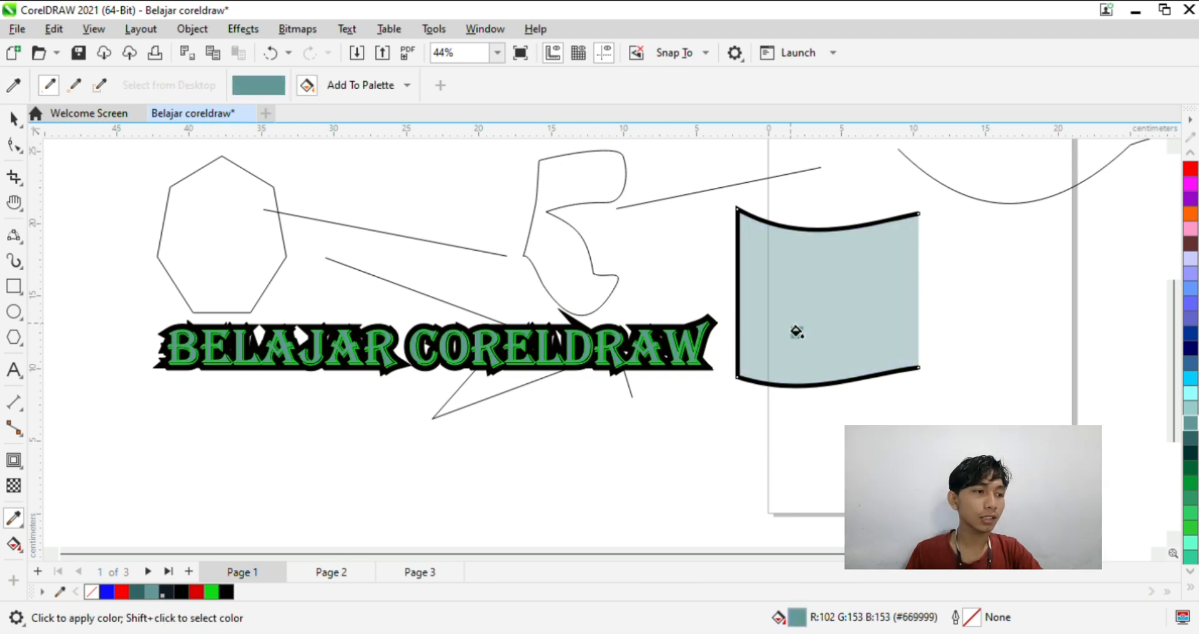
Set the wavy flag's uniform transparency to 0.
left_click(14, 486)
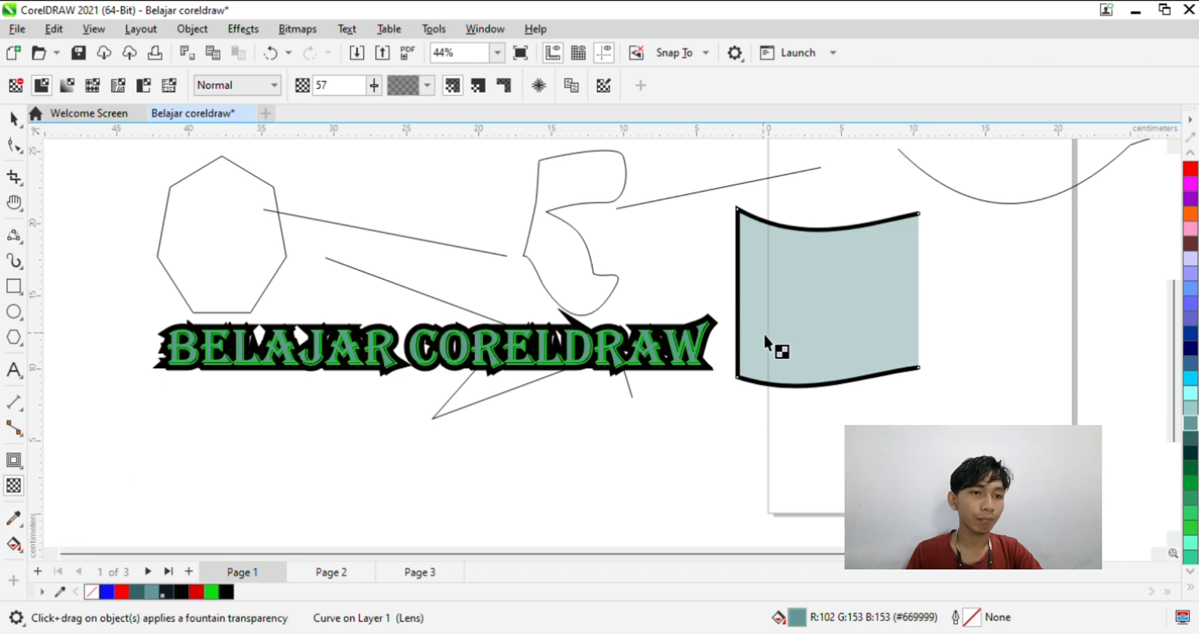
left_click_drag(780, 424, 740, 424)
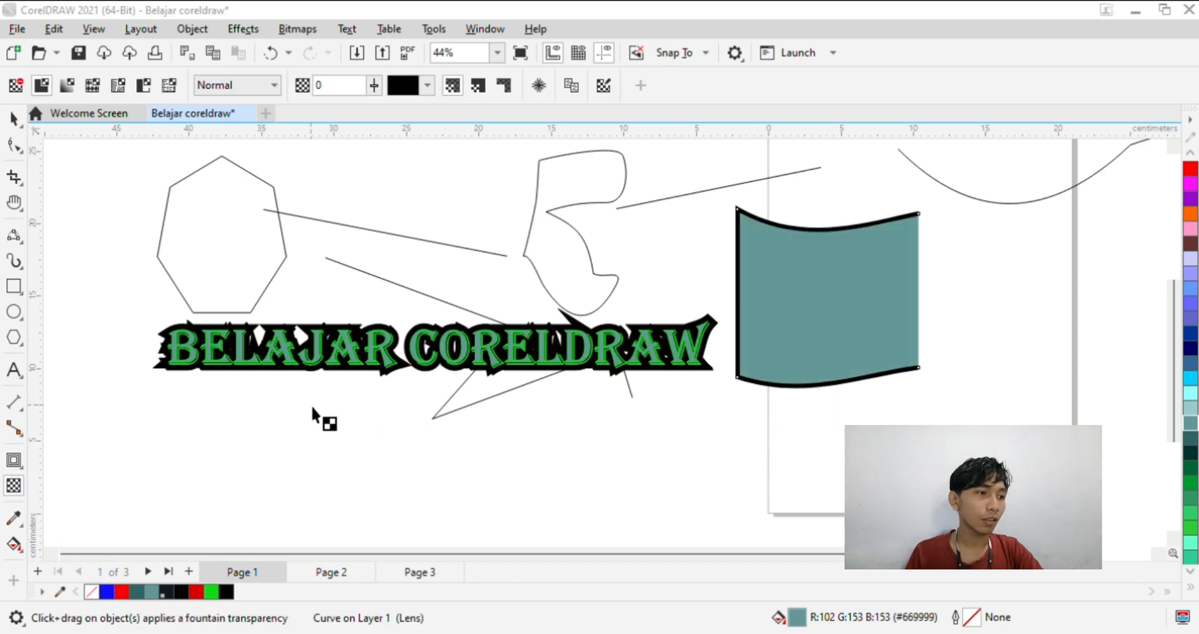
Apply a linear fountain fill running horizontally across the flag and change its end colour from white to red.
left_click(13, 544)
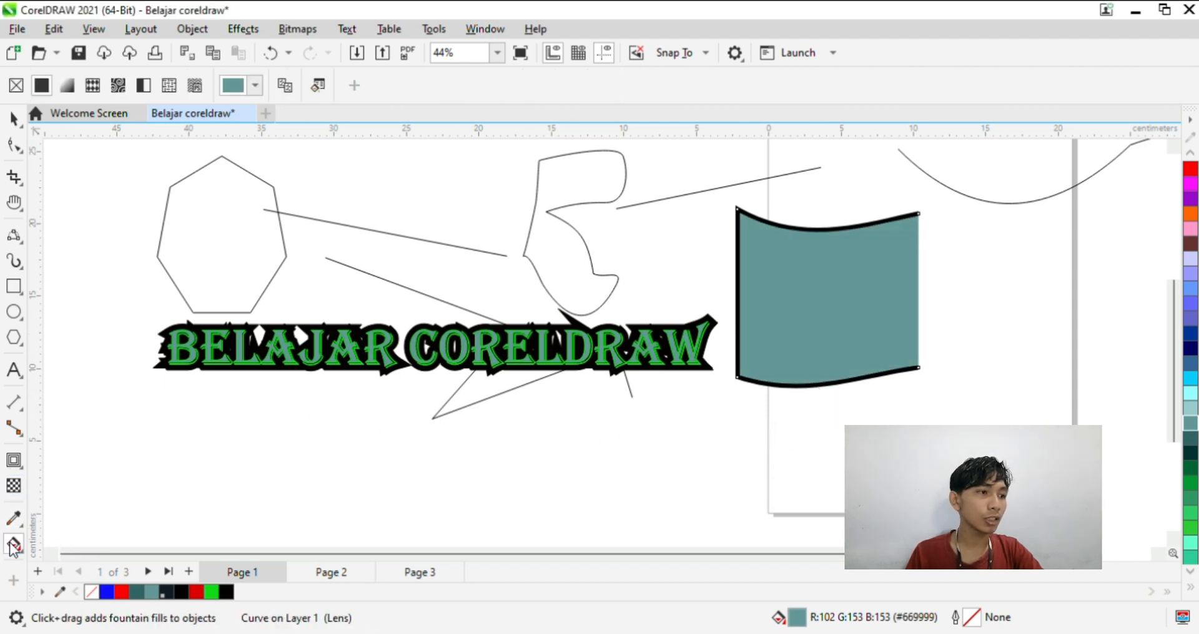
left_click(67, 86)
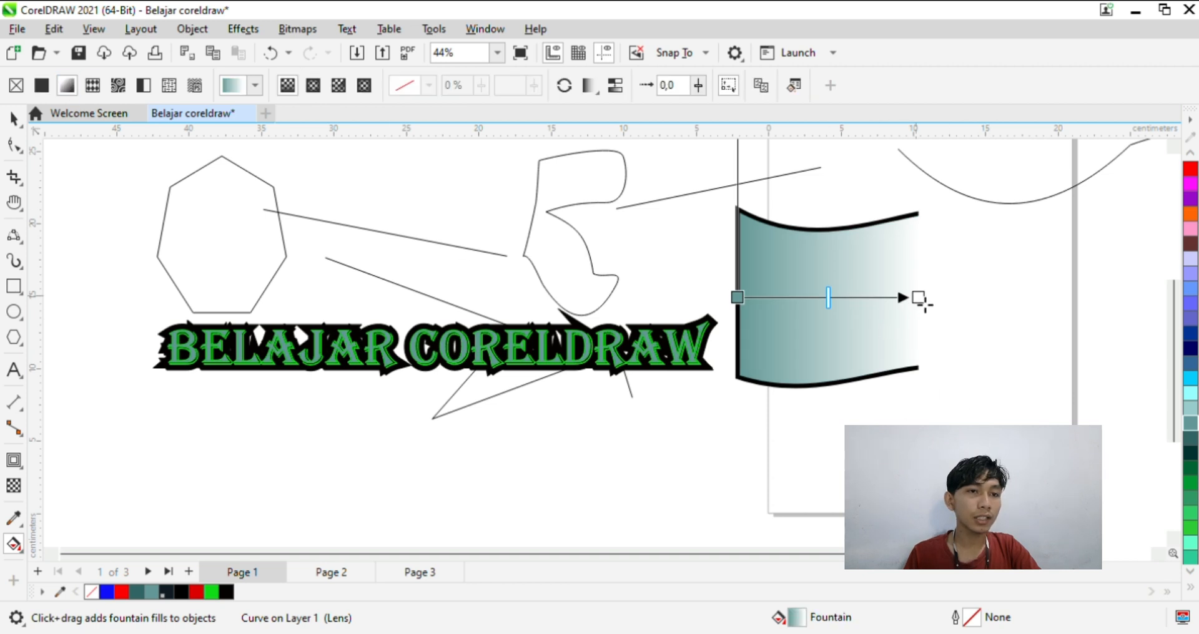
left_click(919, 298)
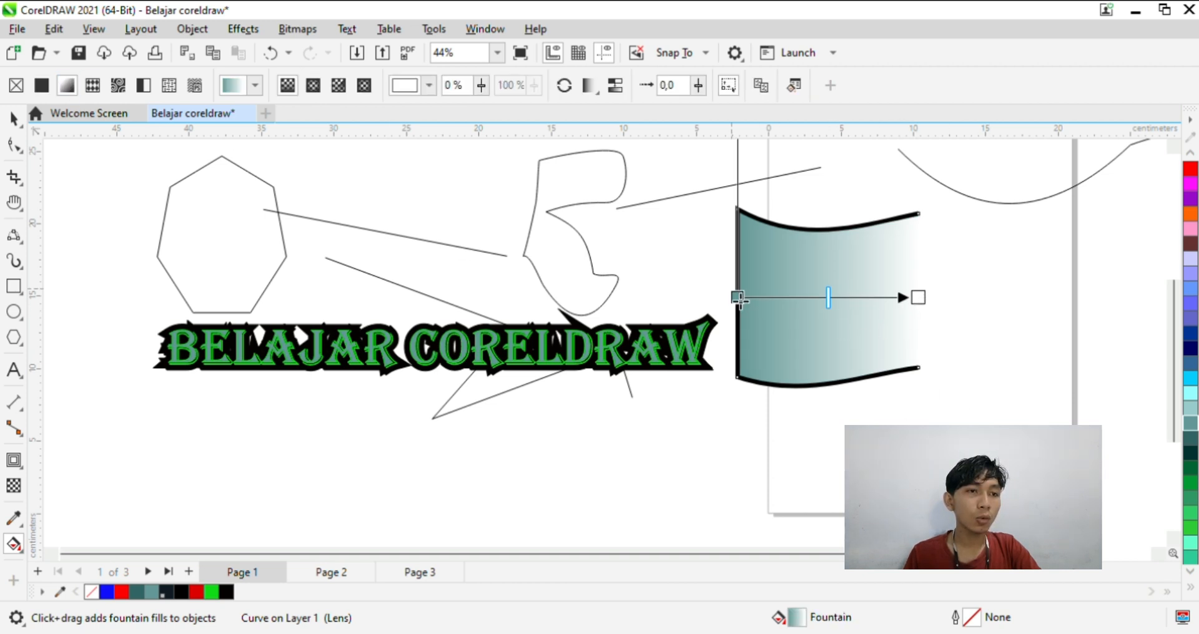
left_click(739, 298)
left_click(919, 299)
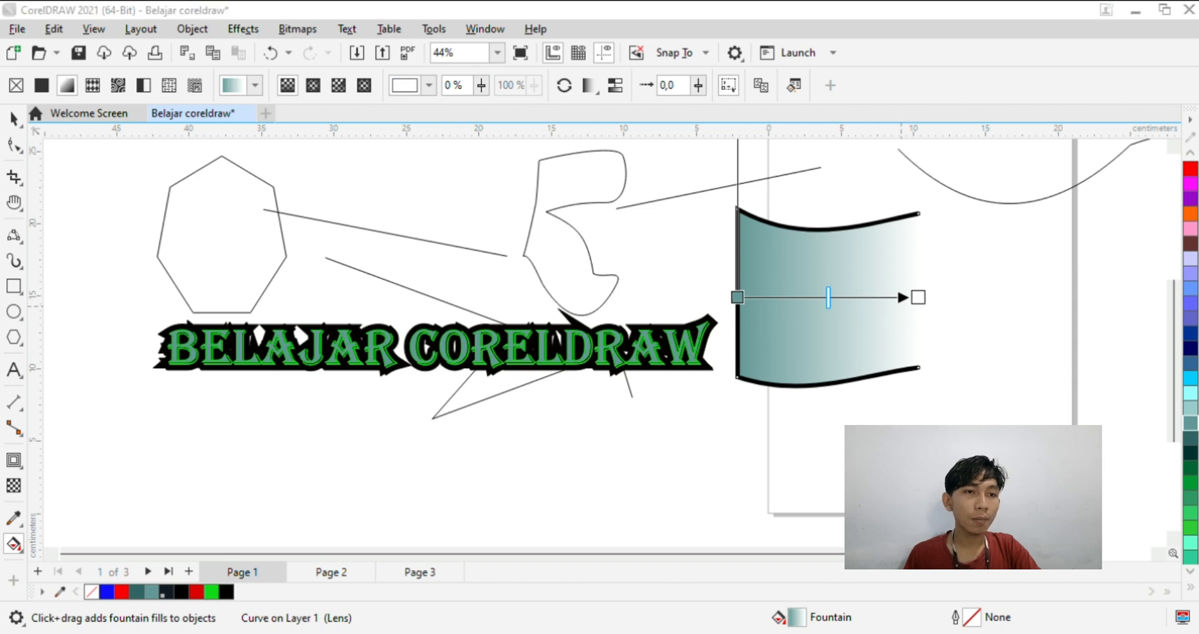
left_click(1018, 369)
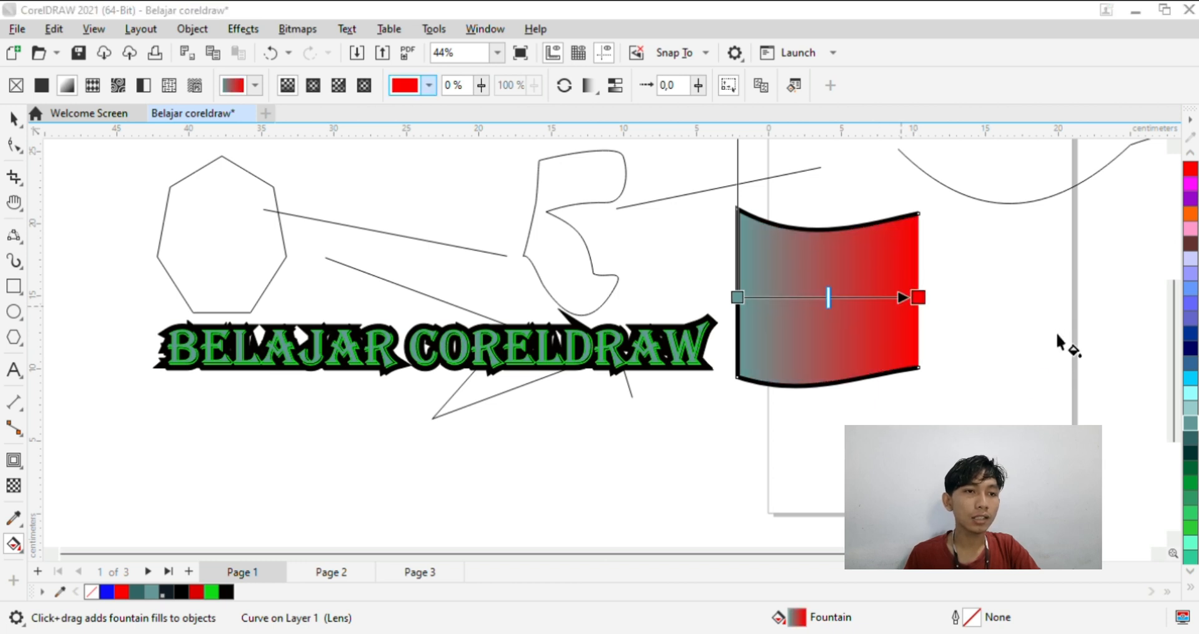